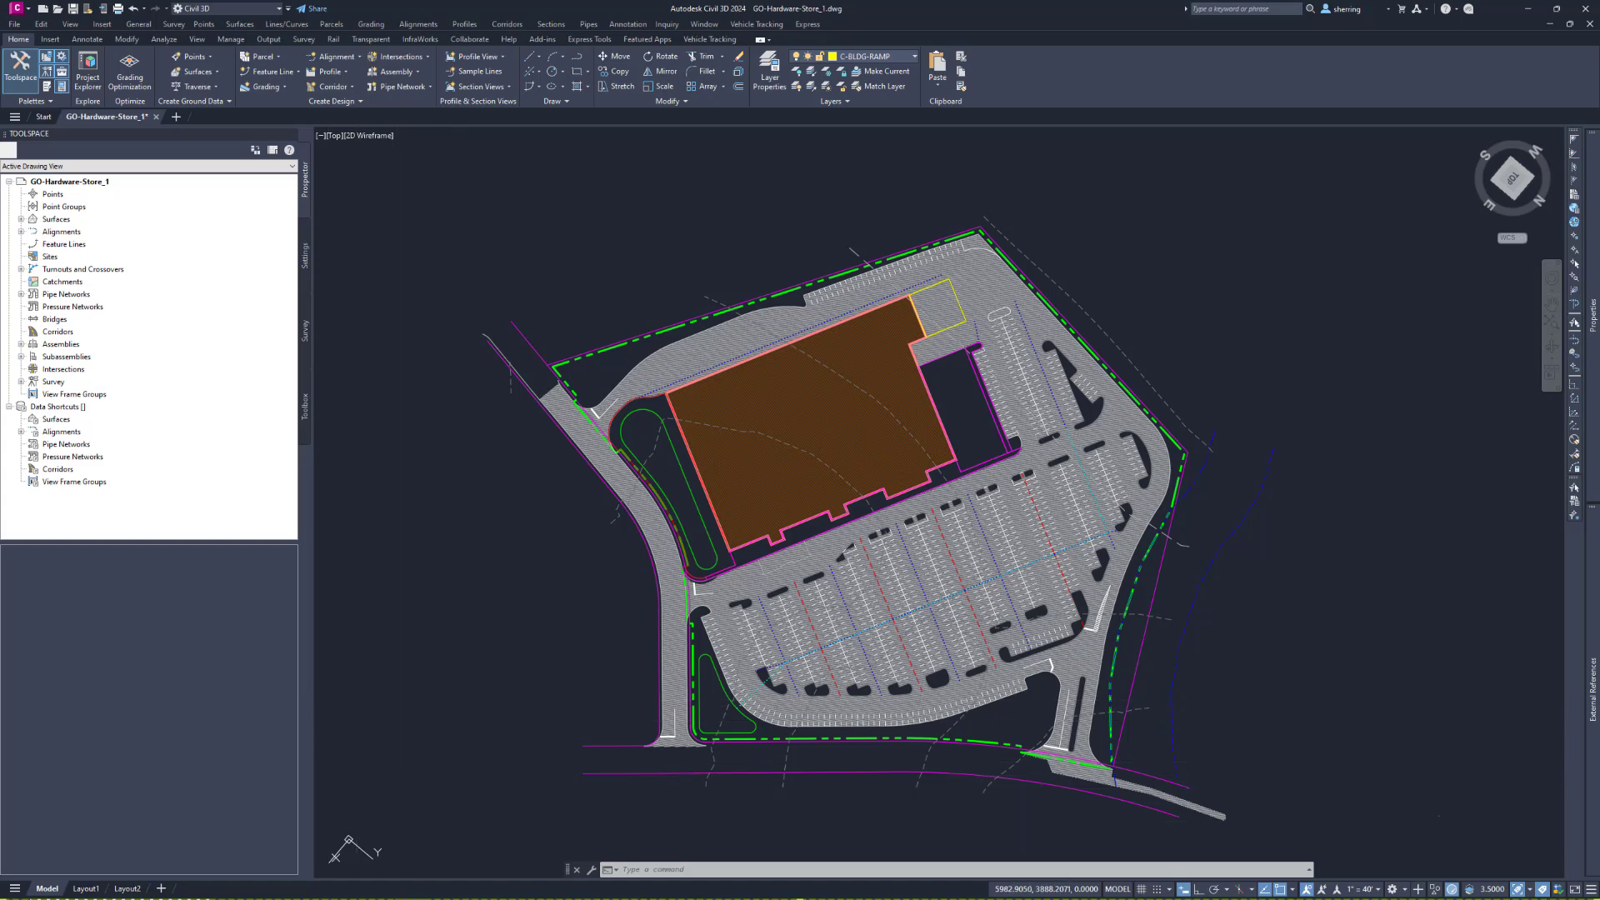
Step: Start a Building Pad assignment from the Grading Objects palette and pick the building outline
{"action": "left_click", "coordinate": [164, 39]}
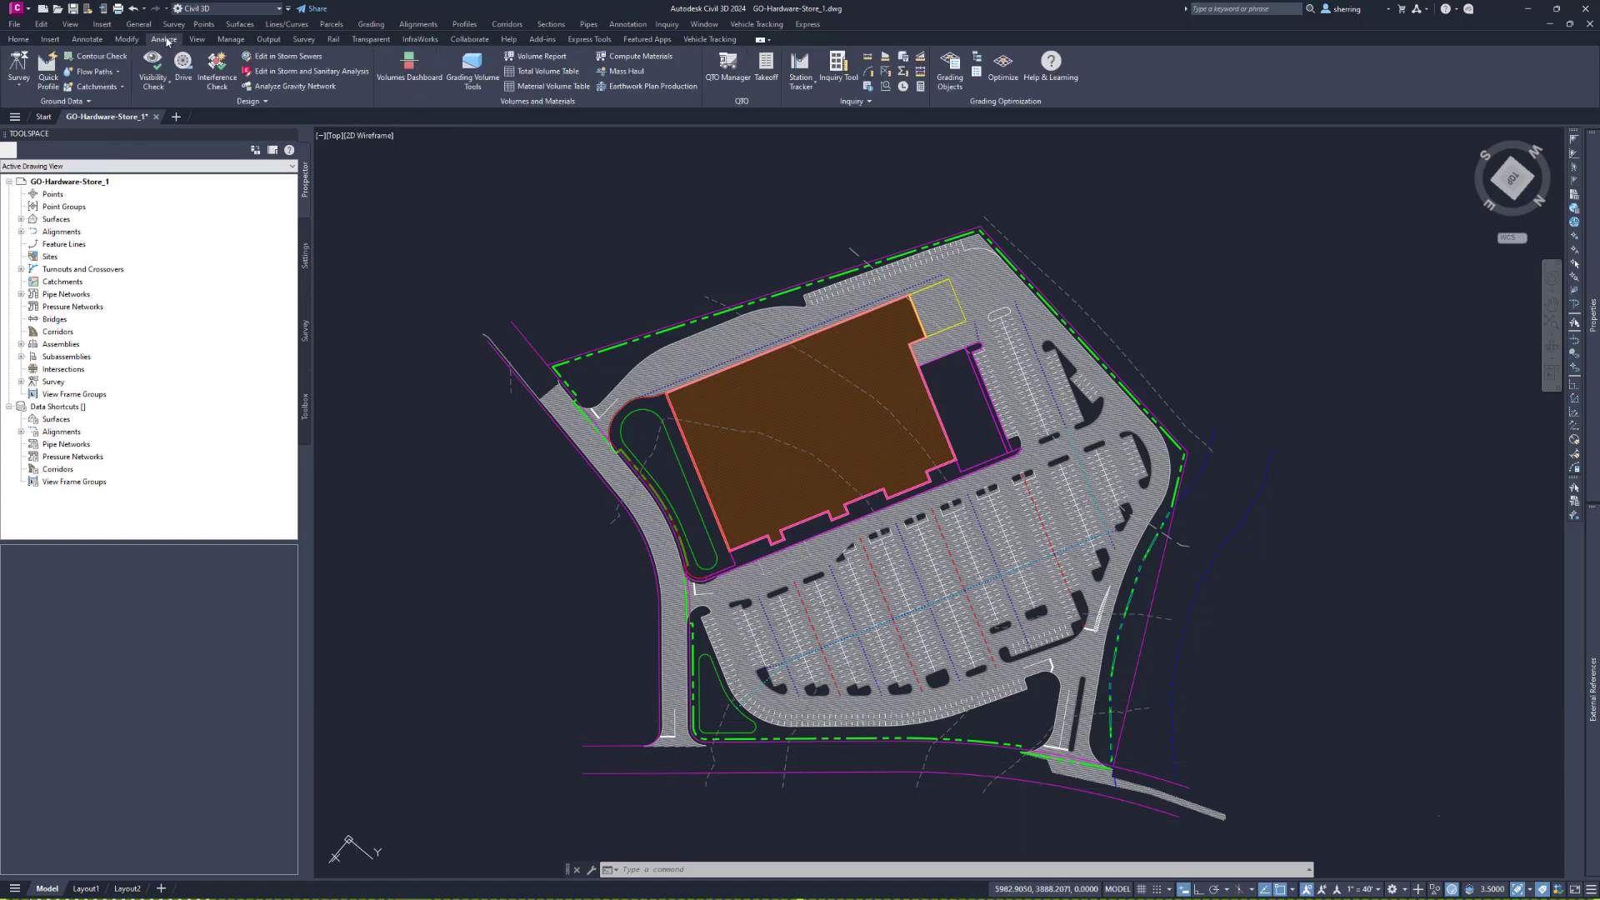
{"action": "left_click", "coordinate": [950, 75]}
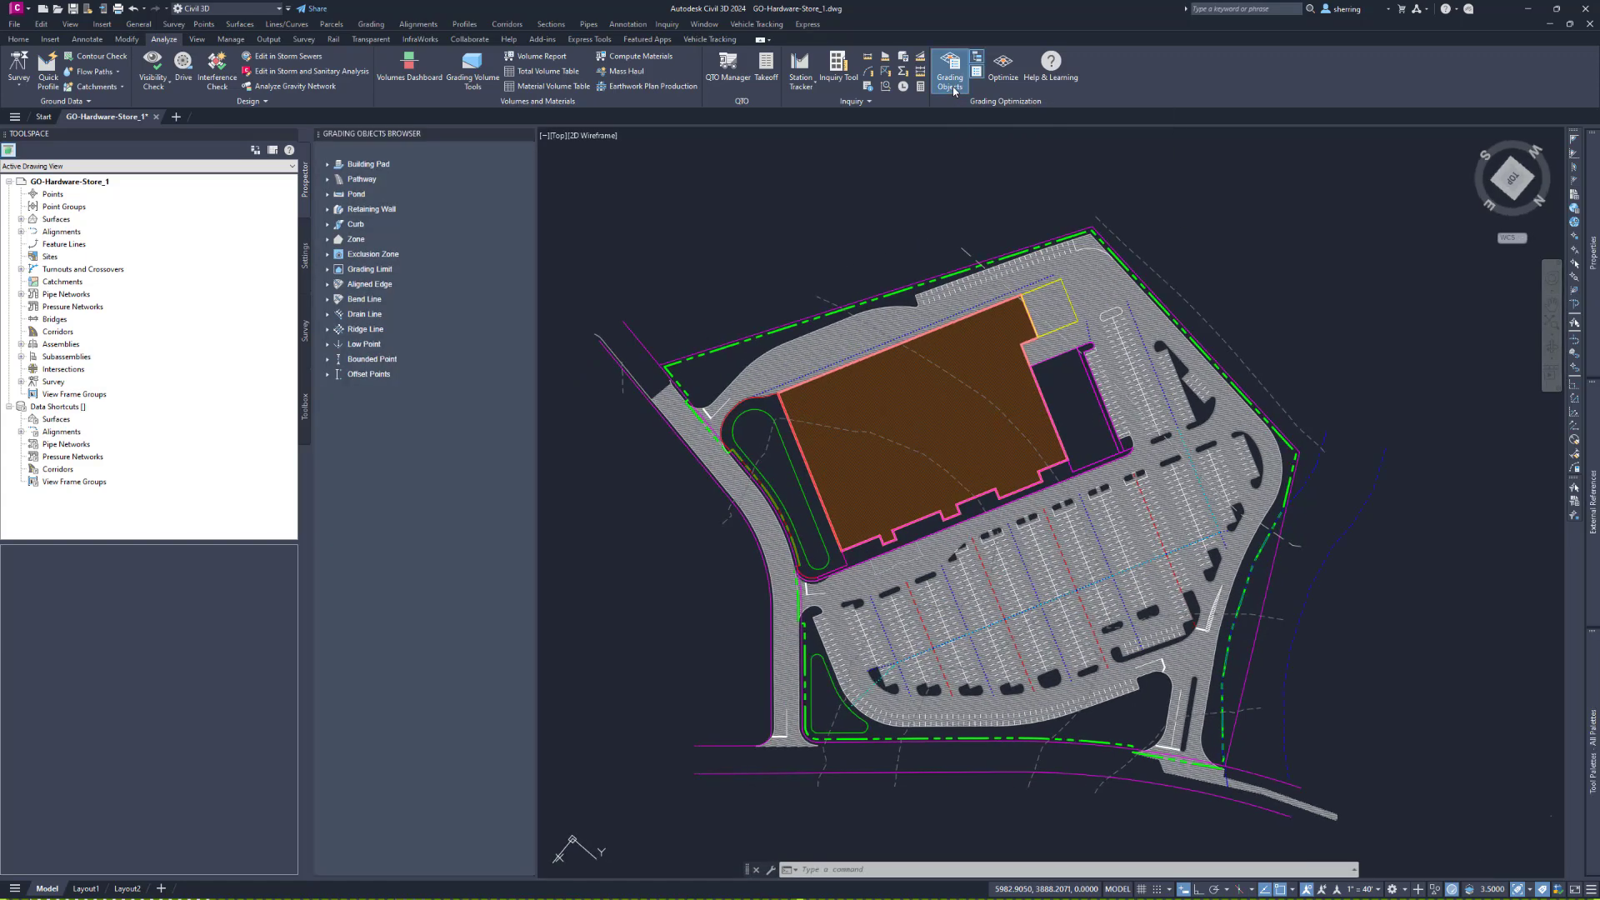
{"action": "mouse_move", "coordinate": [370, 133]}
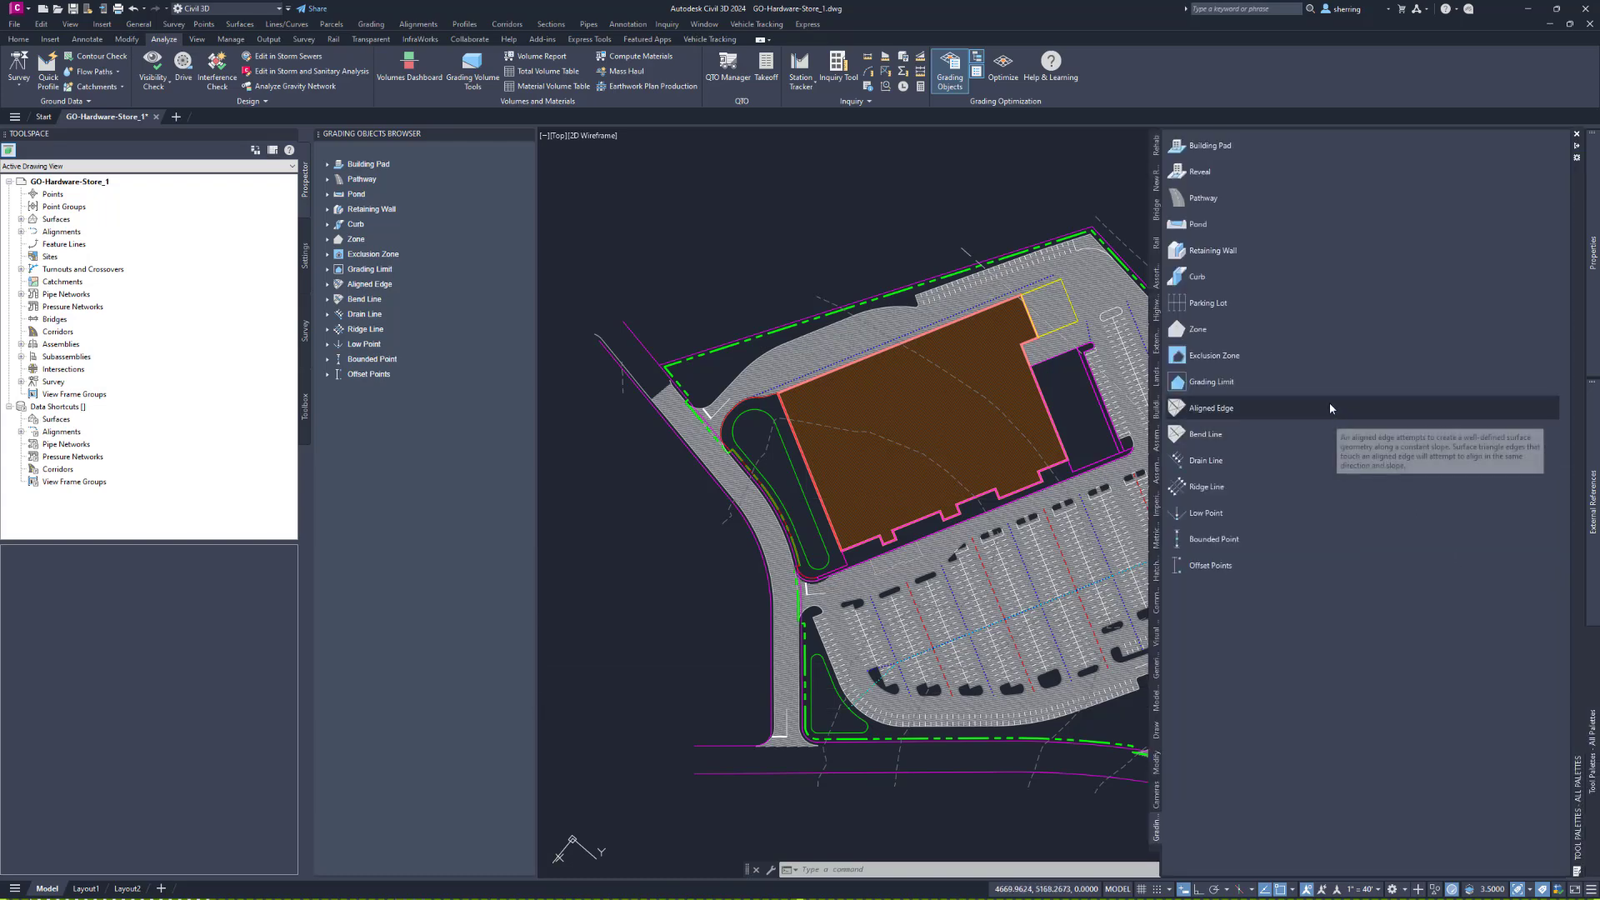
{"action": "left_click", "coordinate": [1203, 147]}
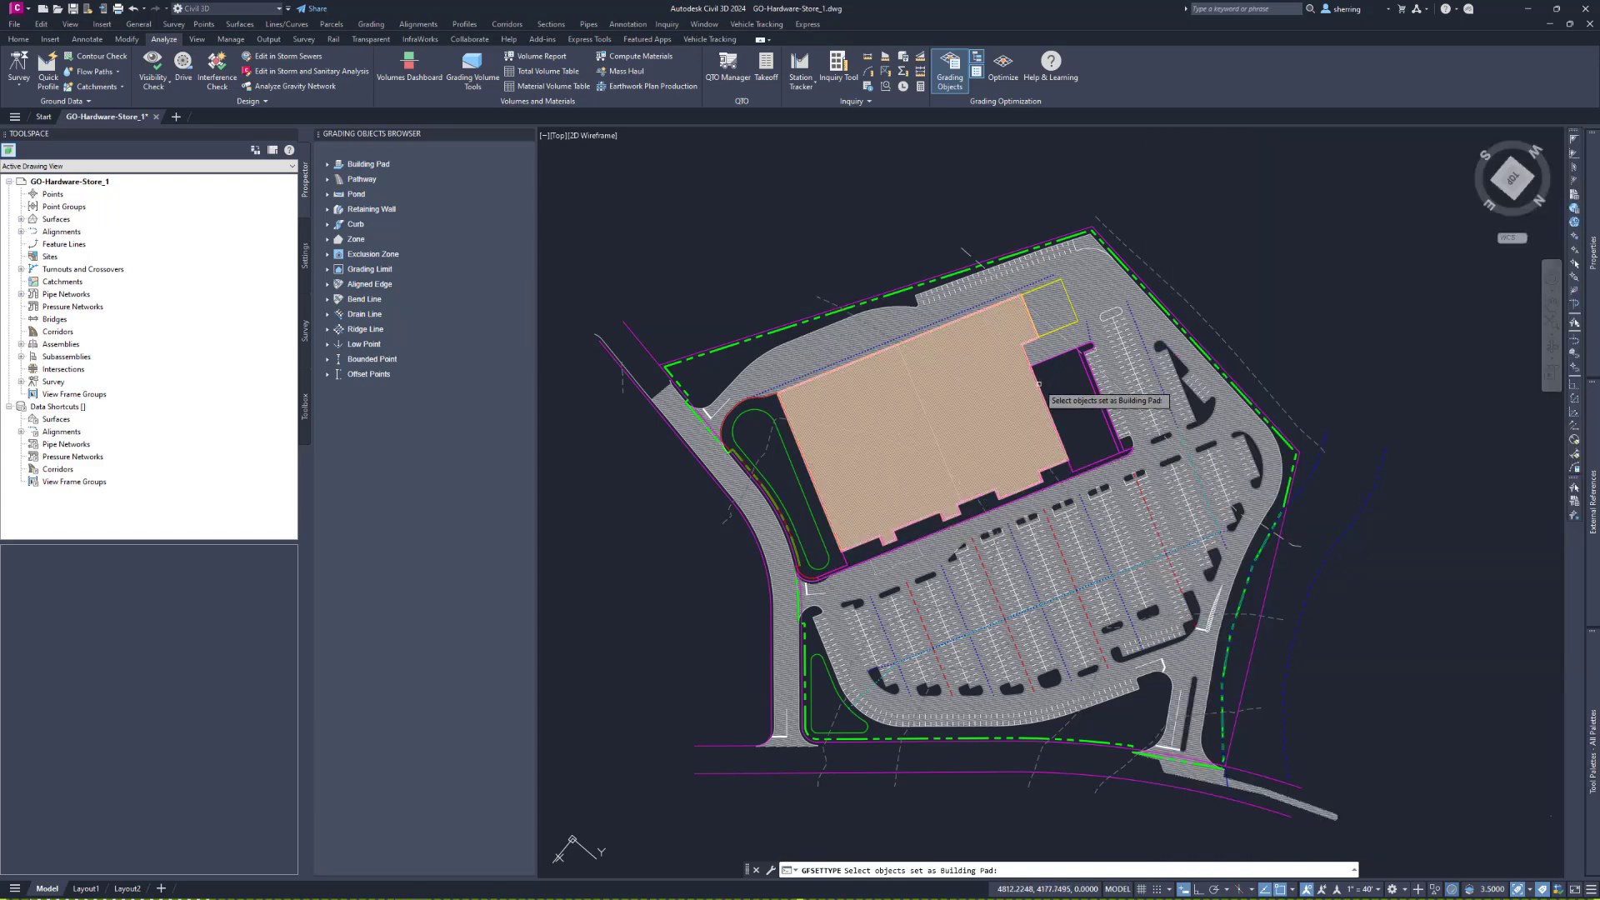
{"action": "scroll", "coordinate": [1027, 358], "scroll_direction": "up", "scroll_amount": 4}
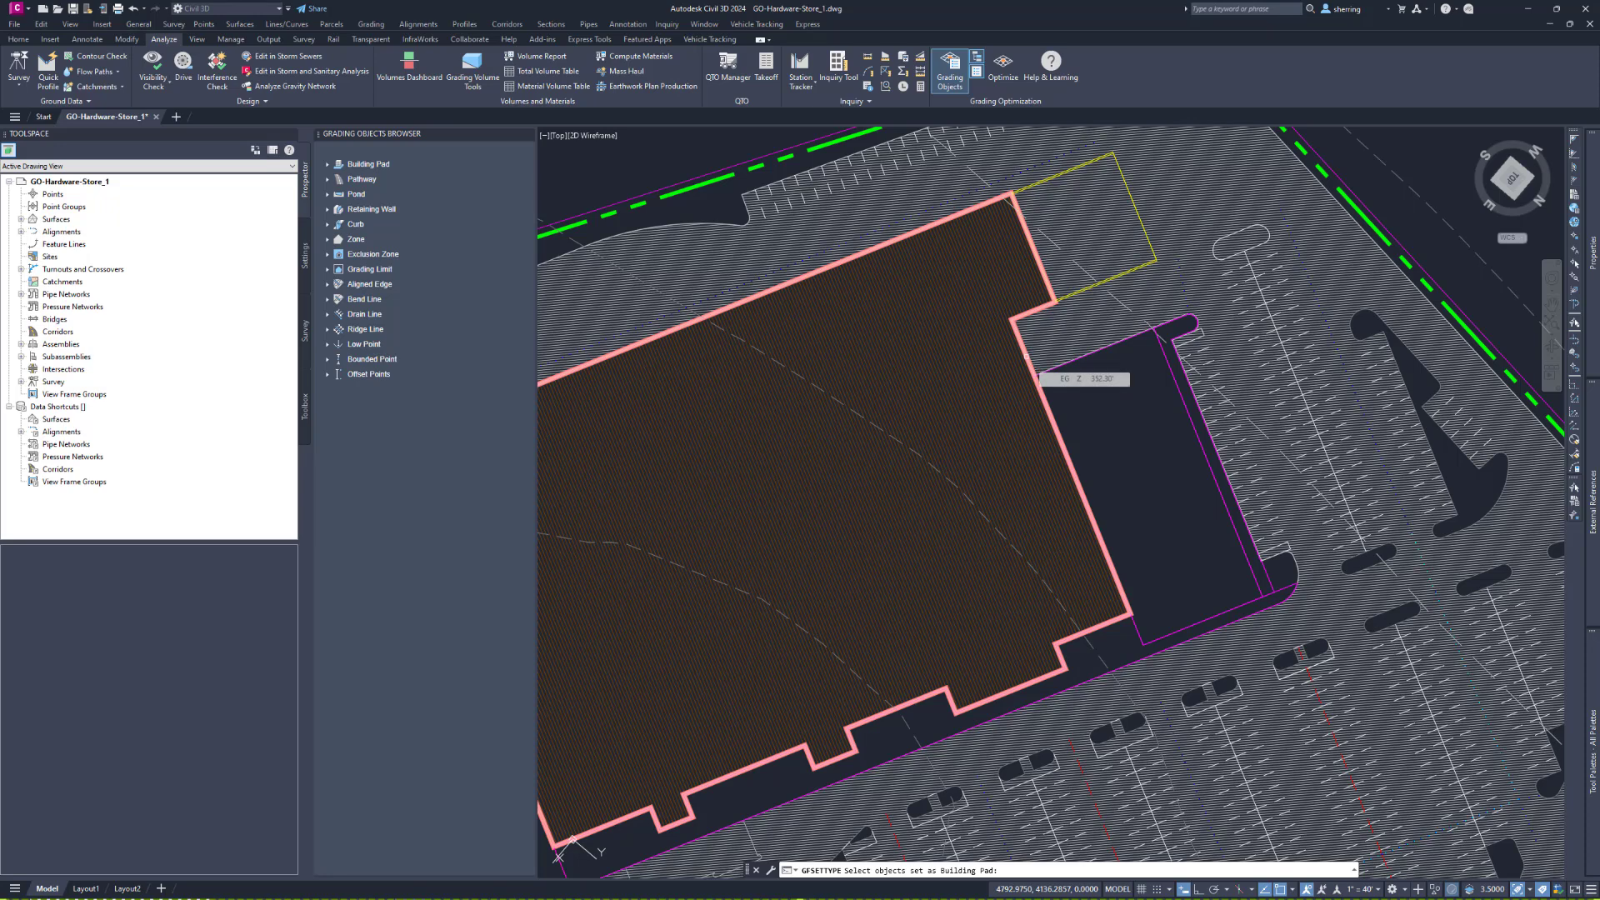
{"action": "left_click", "coordinate": [1026, 357]}
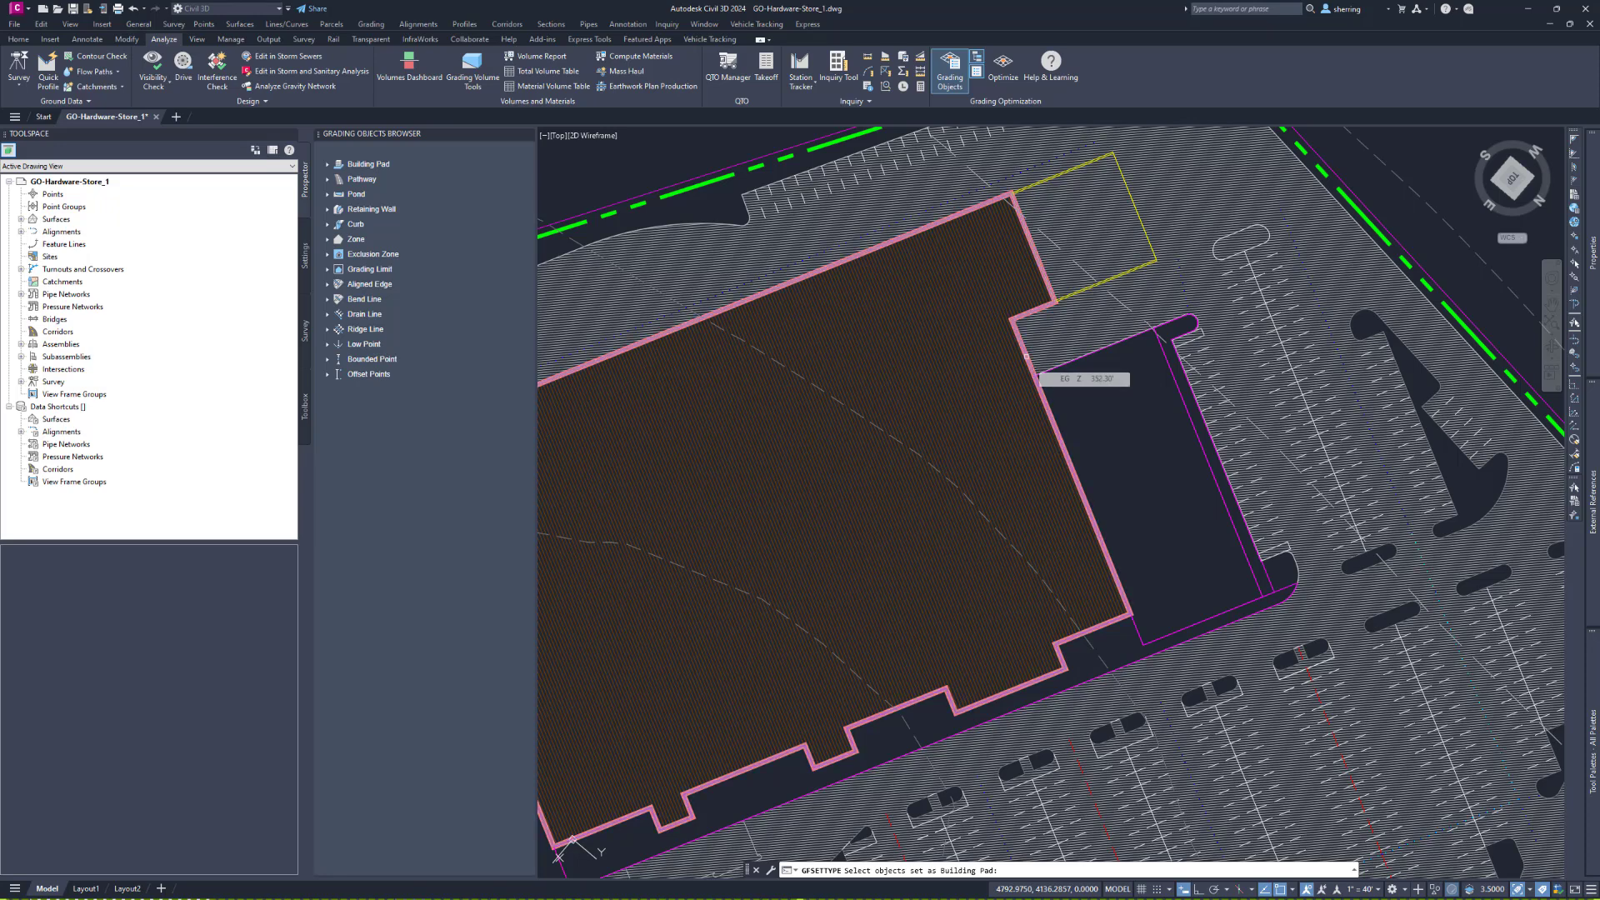
Step: Name the building pad A-BLDG and limit its elevation to a 345–355 ft range
{"action": "key", "text": "Return"}
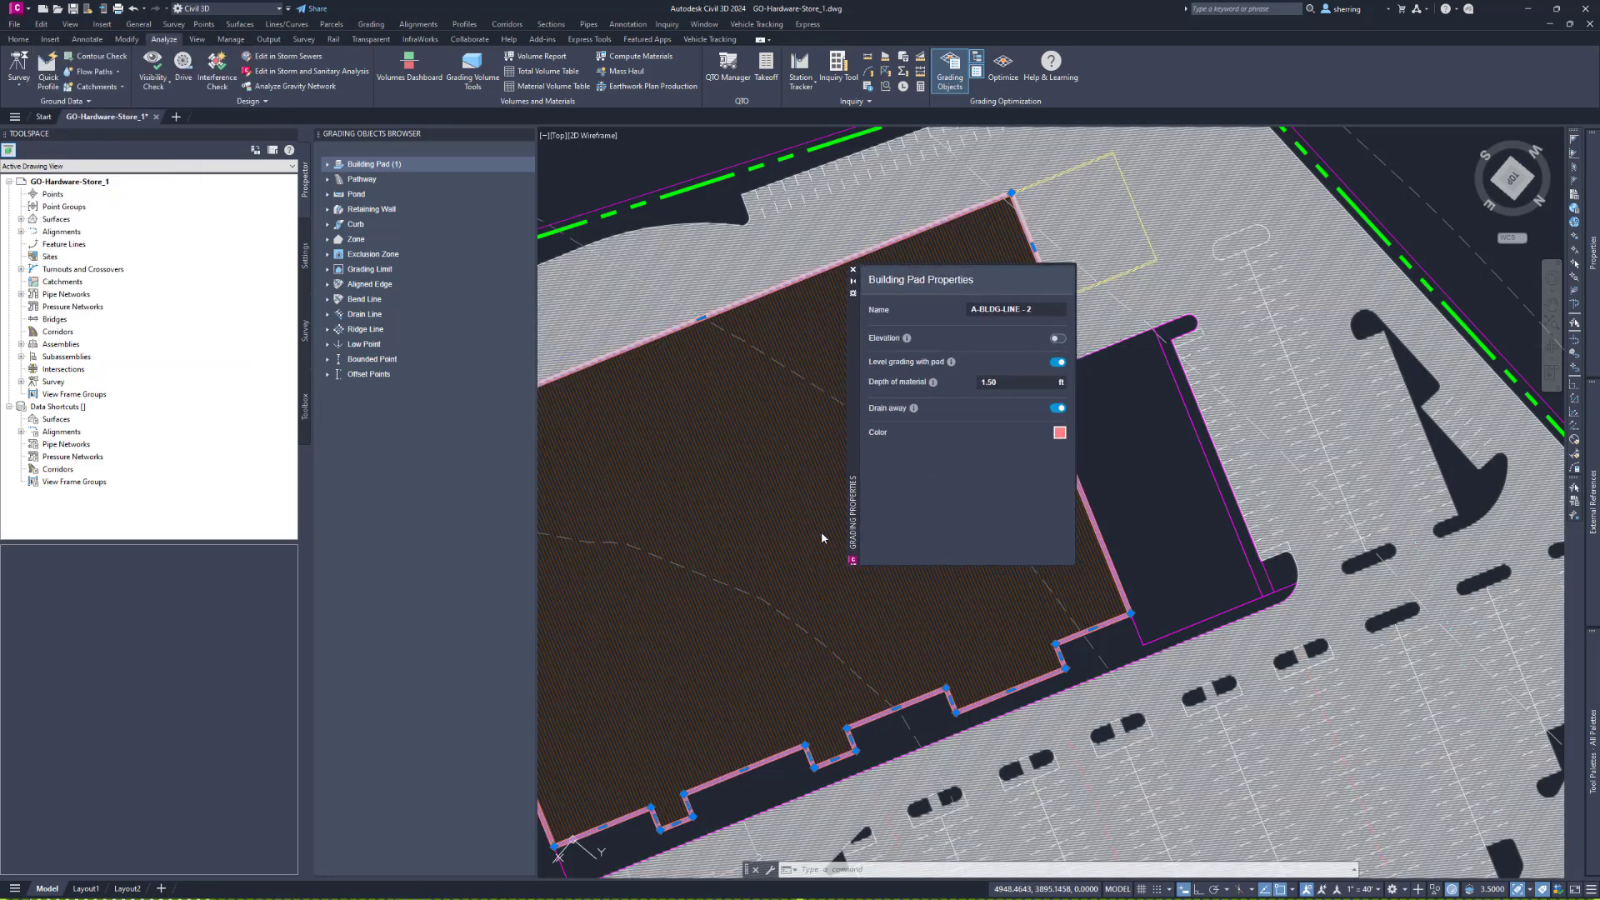
{"action": "mouse_move", "coordinate": [793, 500]}
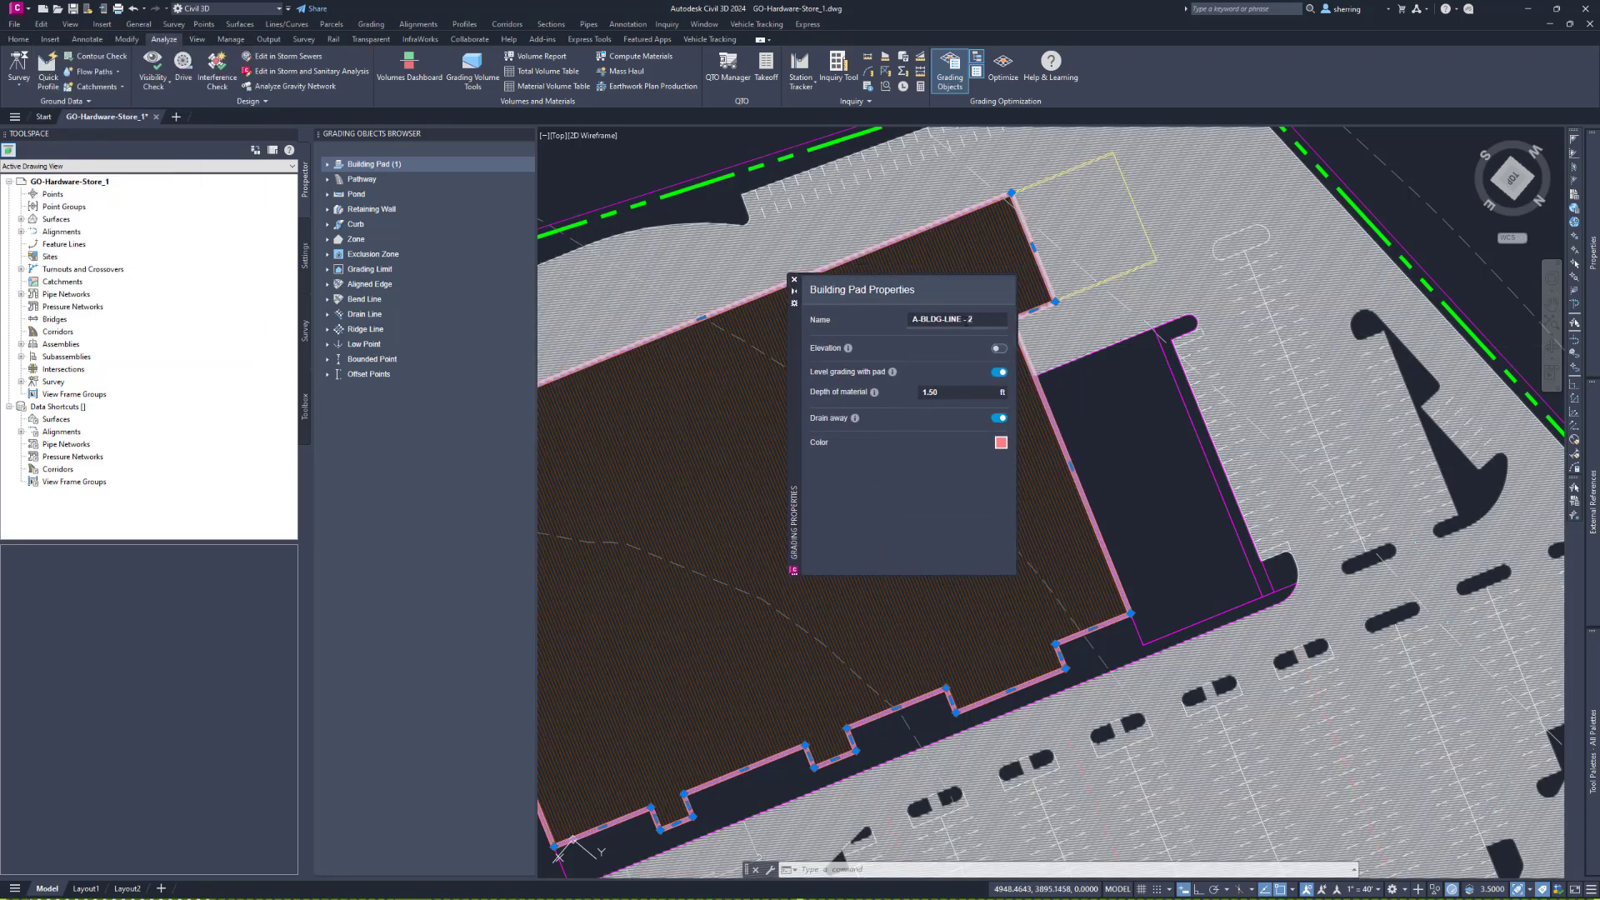
{"action": "key", "text": "BackSpace"}
{"action": "key", "text": "BackSpace"}
{"action": "key", "text": "BackSpace"}
{"action": "left_click", "coordinate": [998, 350]}
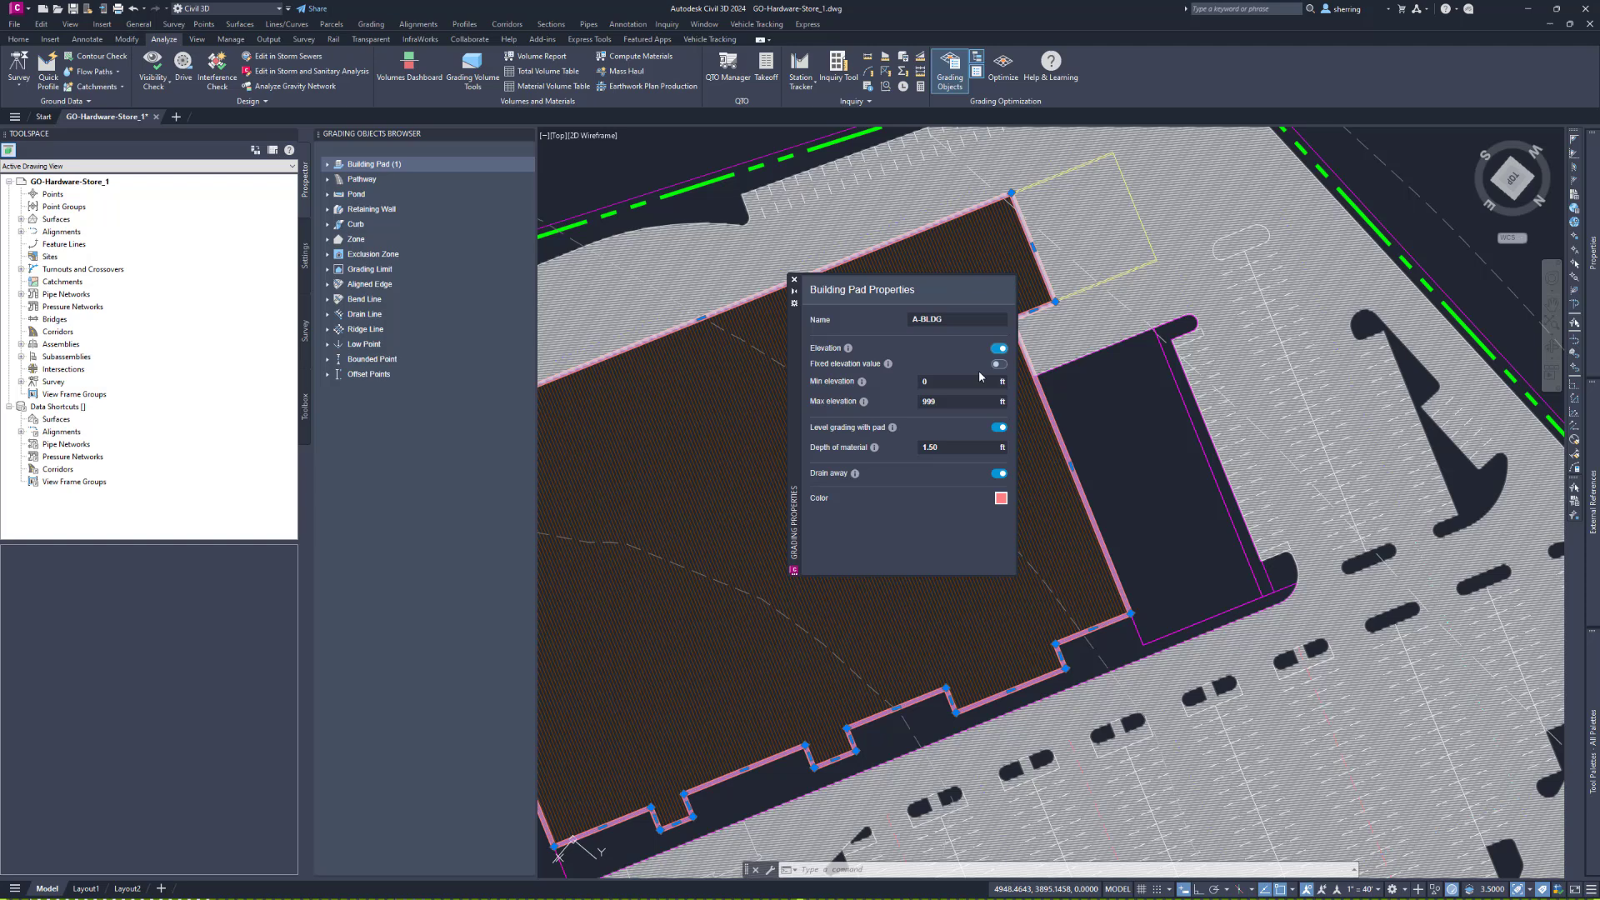
{"action": "left_click", "coordinate": [973, 382]}
{"action": "type", "text": "345"}
{"action": "left_click", "coordinate": [975, 399]}
{"action": "type", "text": "355"}
{"action": "key", "text": "Return"}
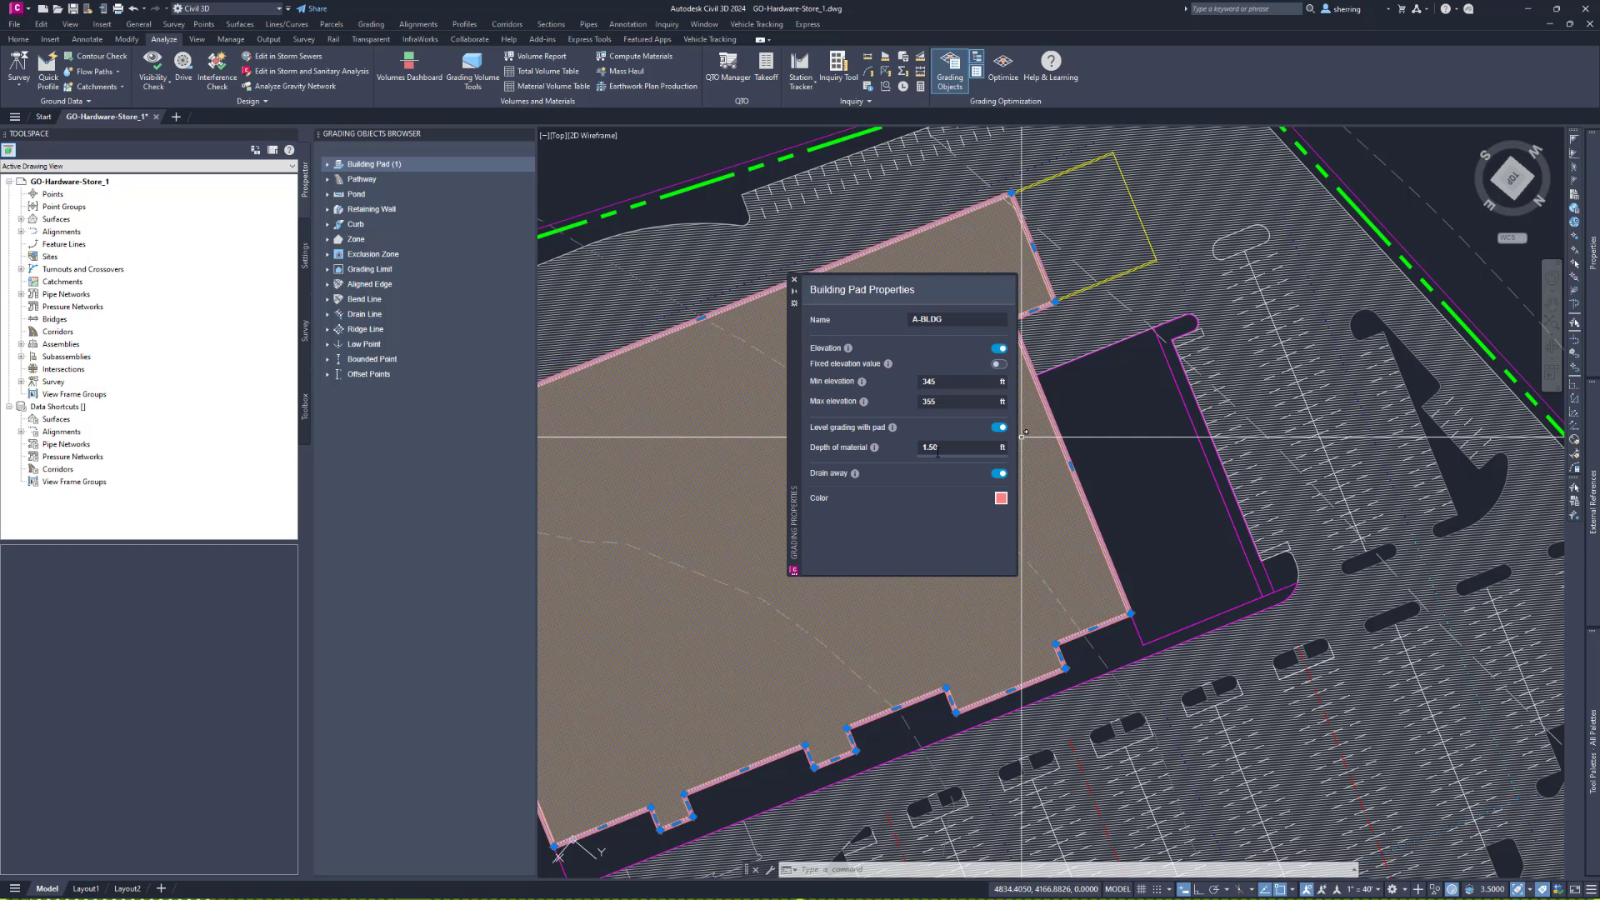
{"action": "left_click", "coordinate": [794, 283]}
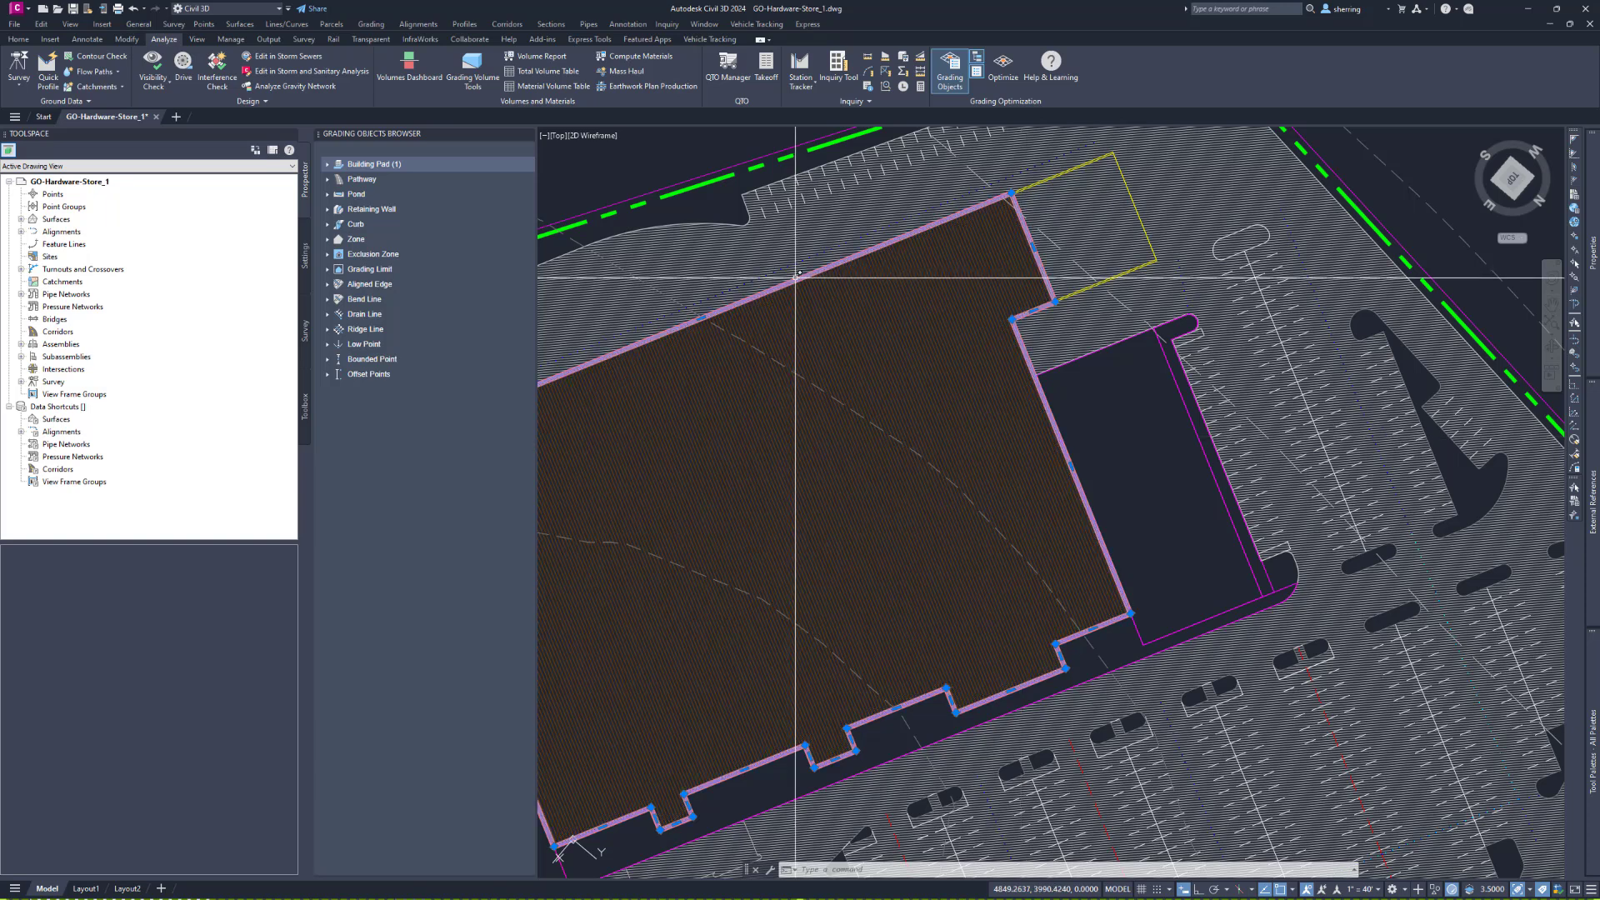
Step: Assign the curved outline west of the building as dry Pond C-STRM-POND
{"action": "key", "text": "Escape"}
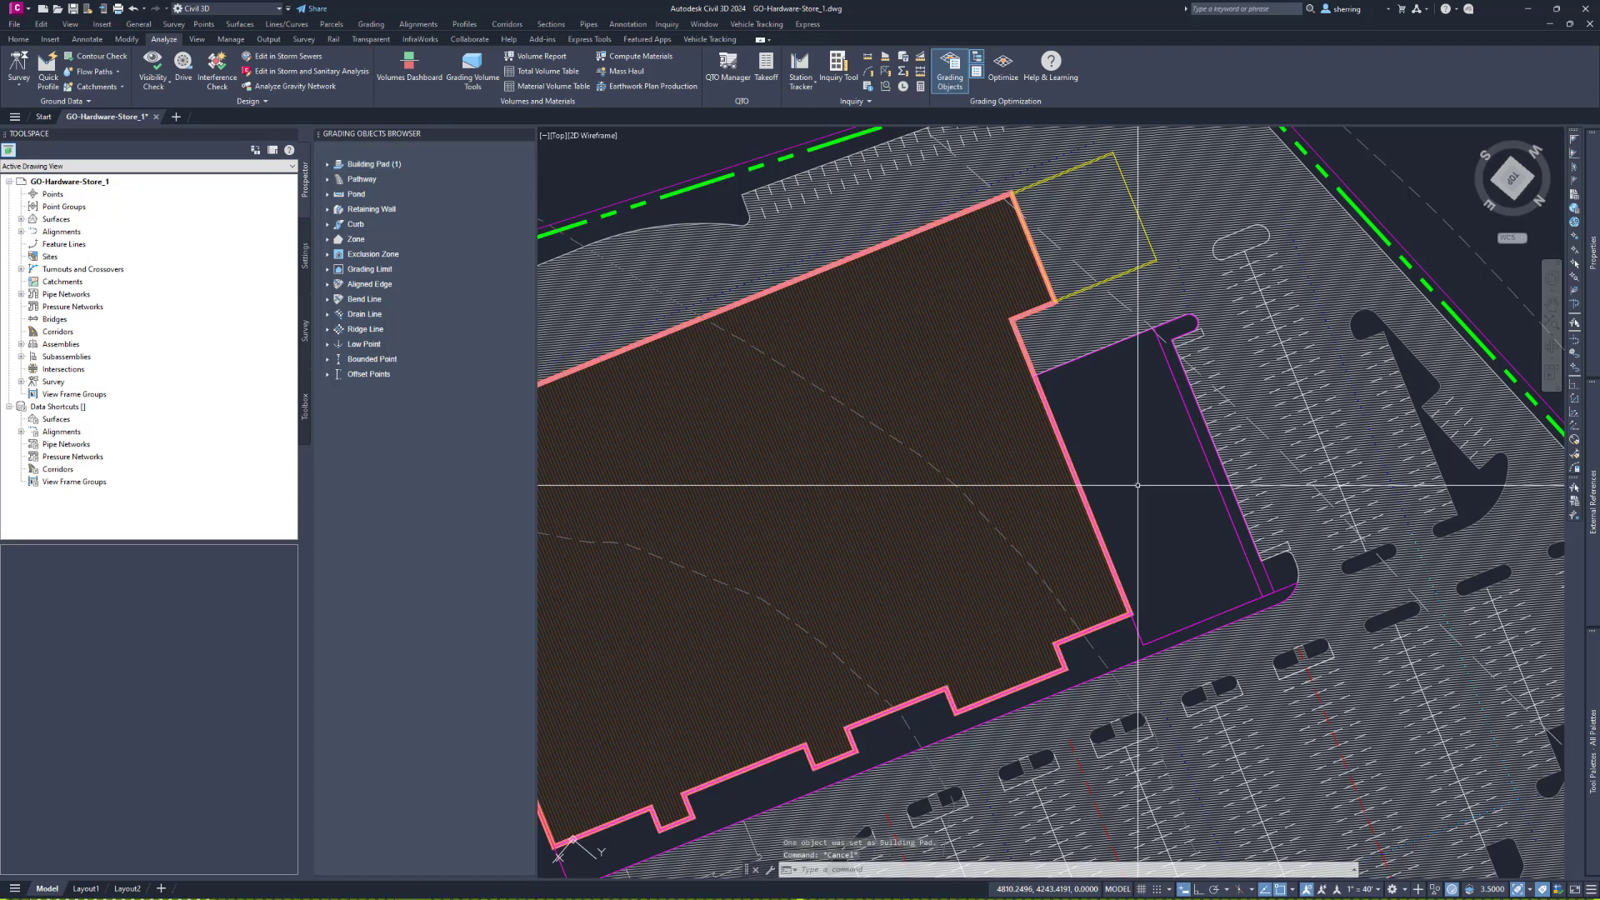
{"action": "scroll", "coordinate": [1138, 484], "scroll_direction": "down", "scroll_amount": 3}
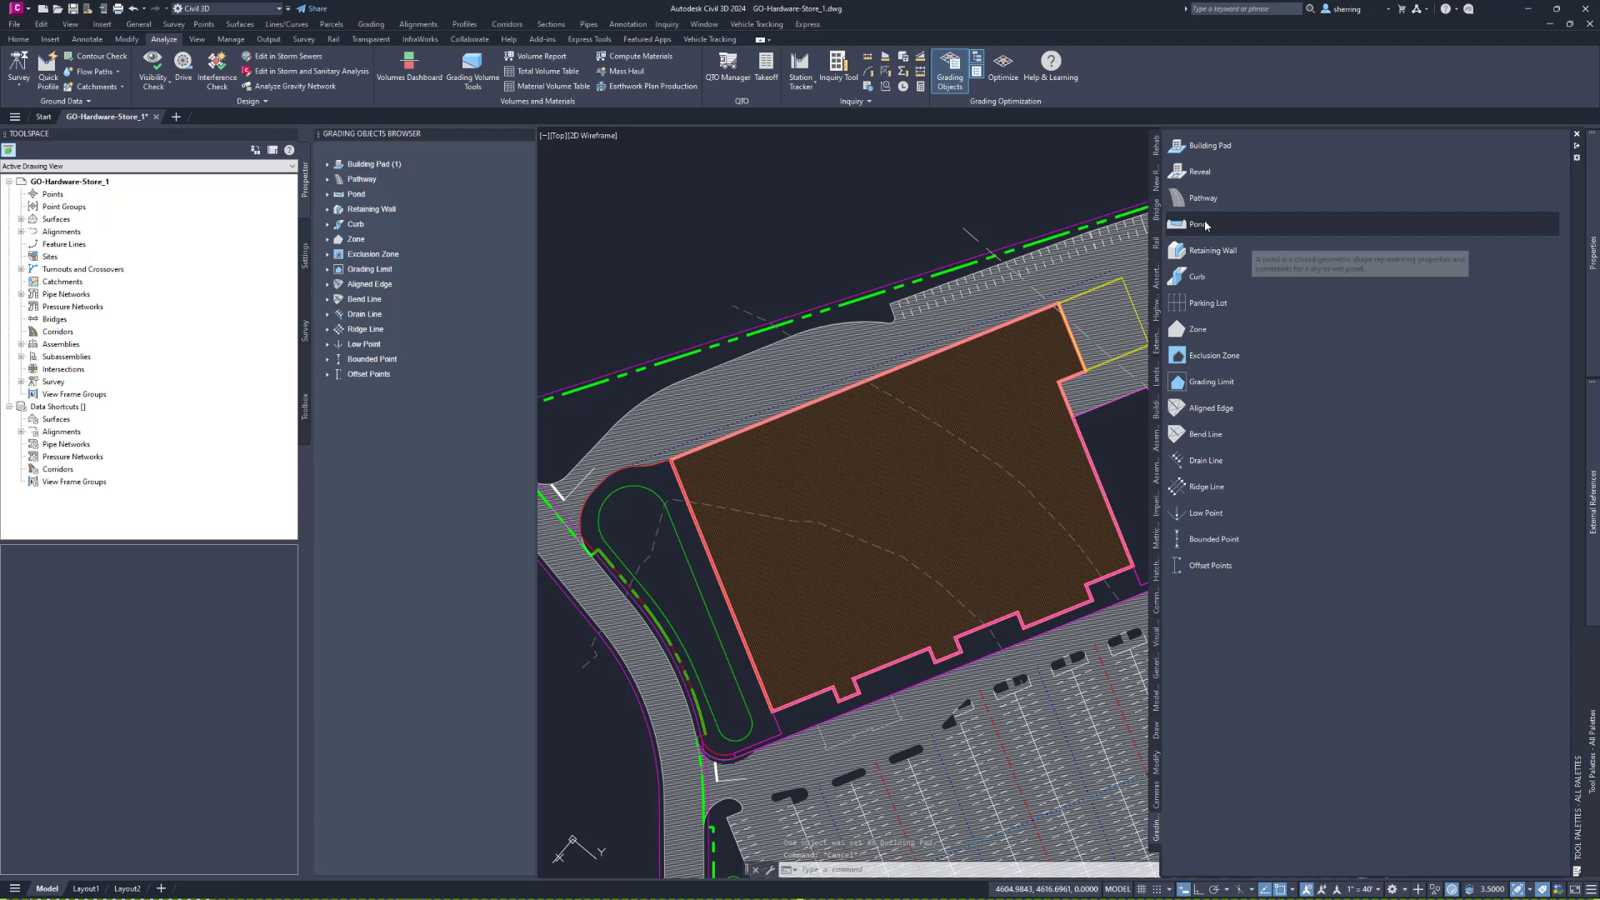
{"action": "left_click", "coordinate": [1202, 225]}
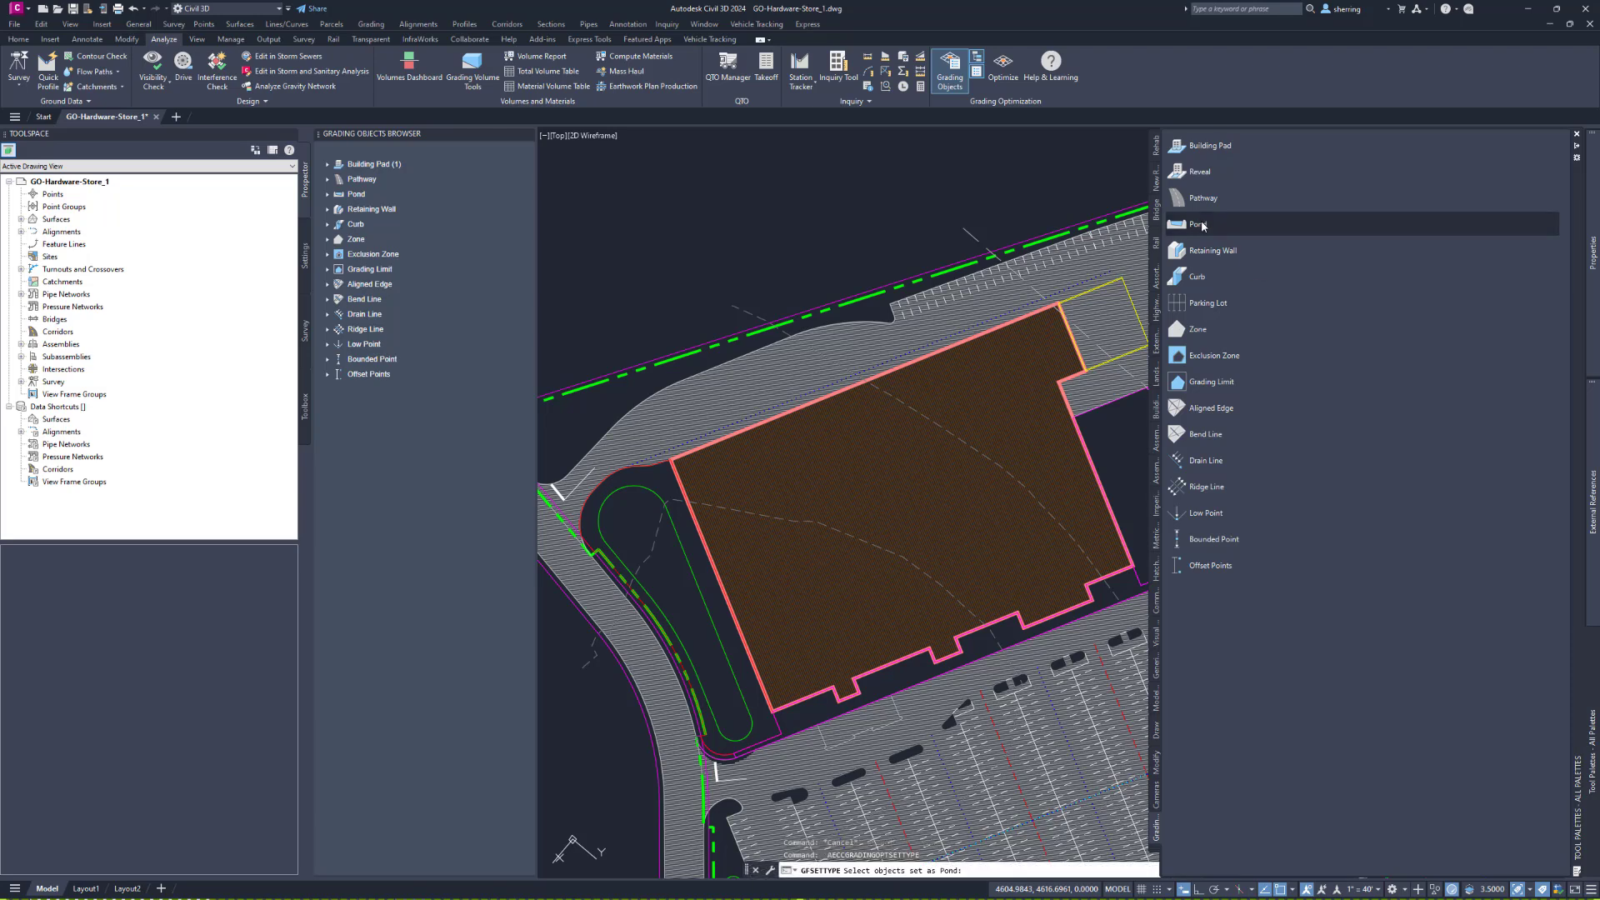
{"action": "left_click", "coordinate": [693, 574]}
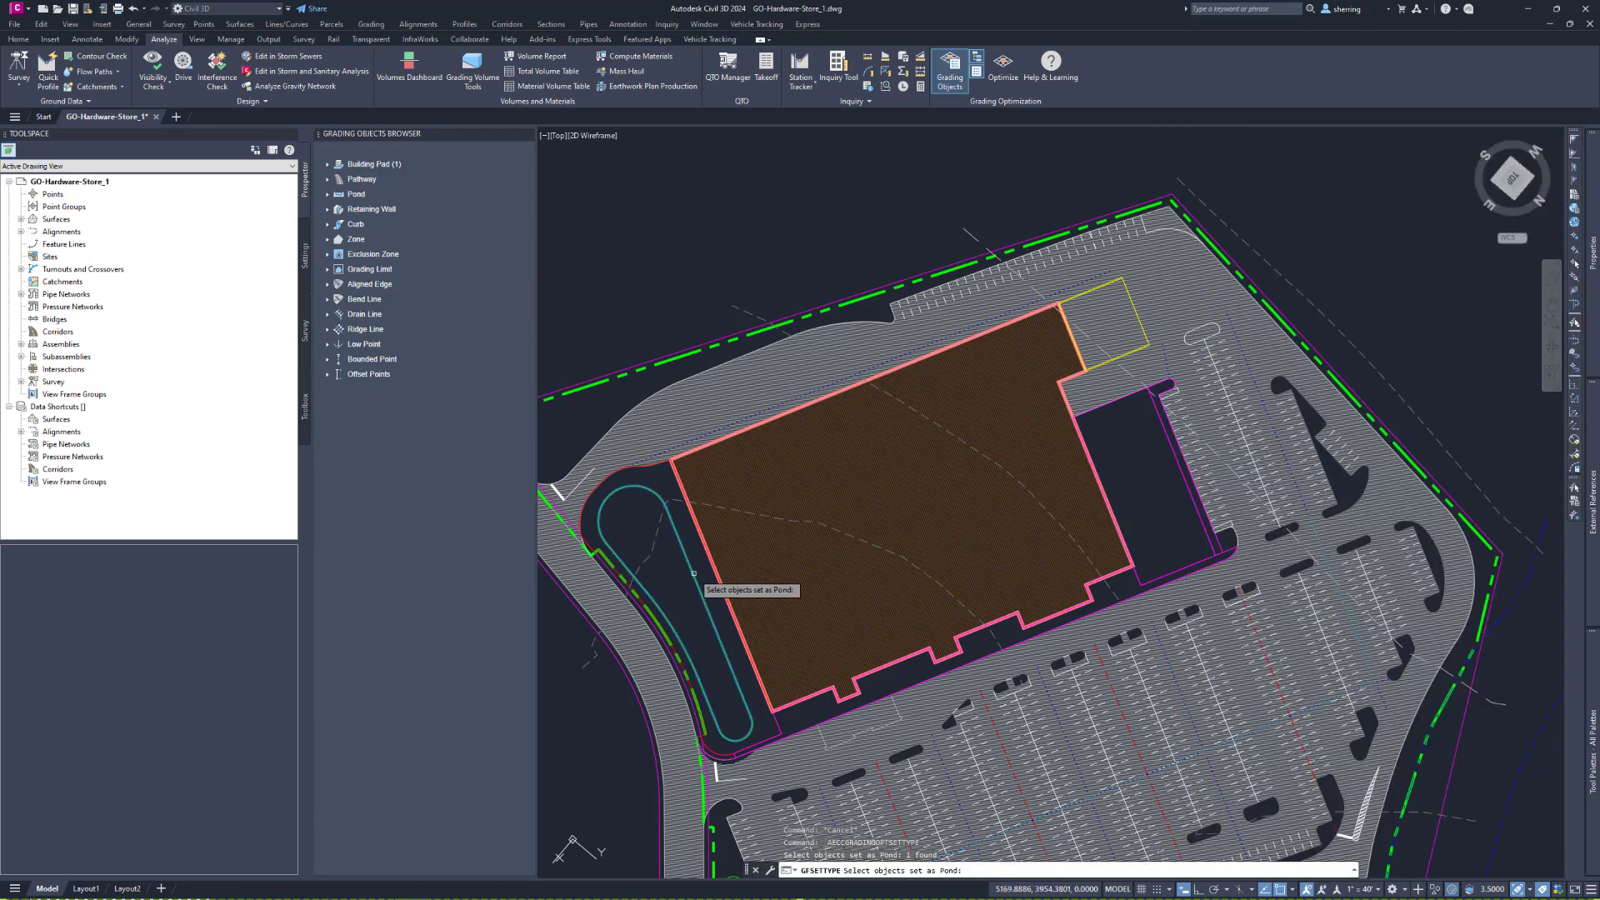
{"action": "key", "text": "Return"}
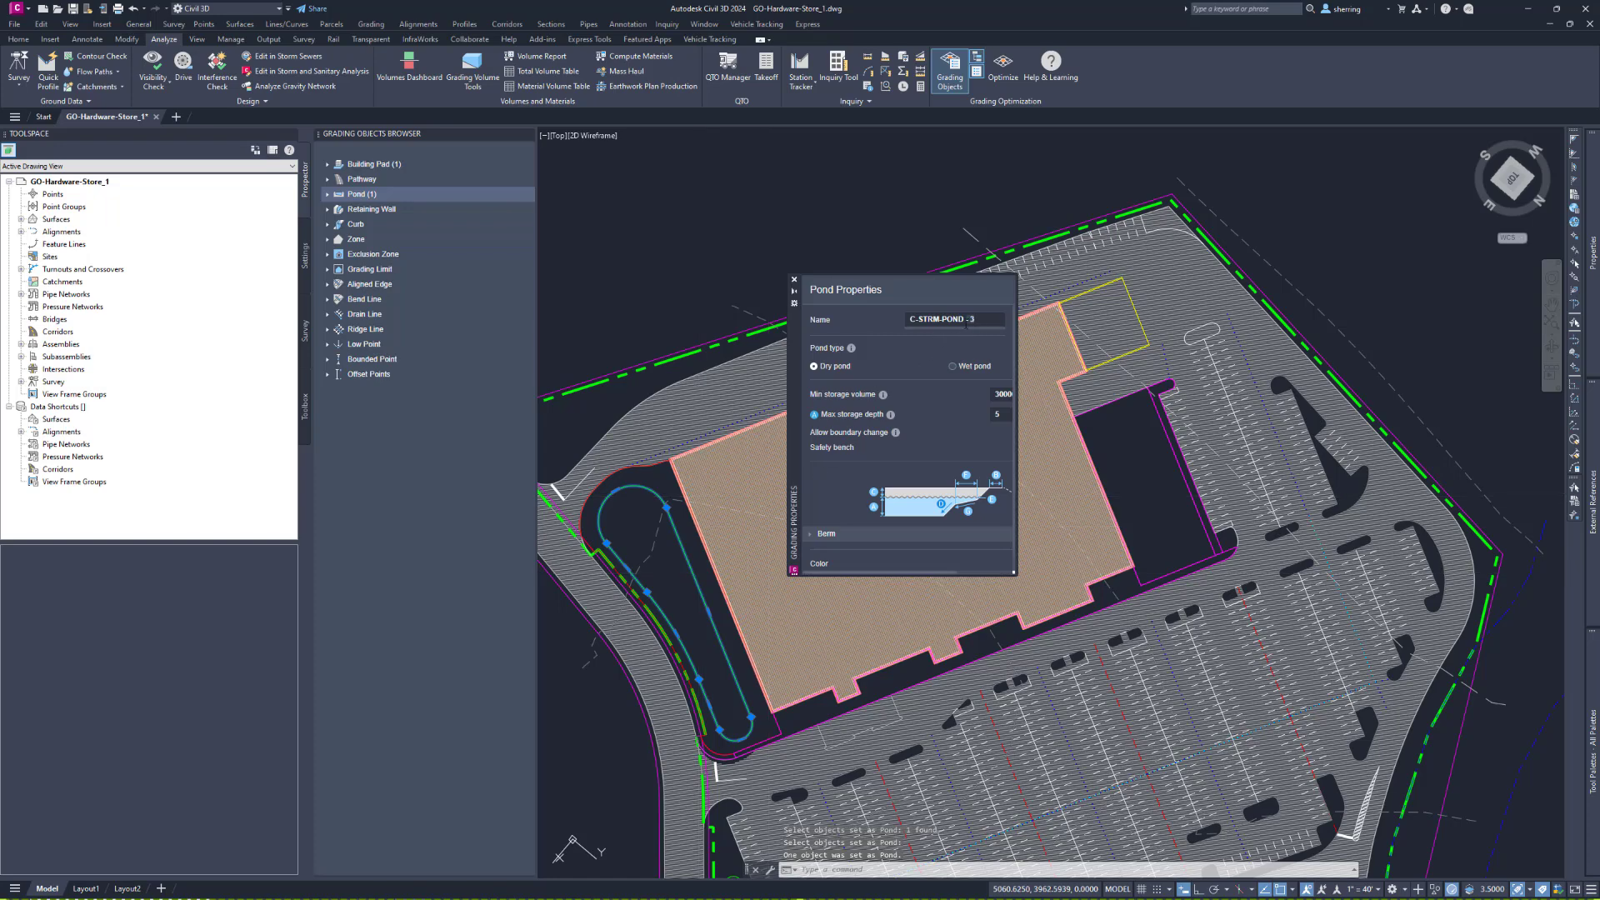
Step: Trim the pond name's number suffix and enter 1 in the pond's storage depth field
{"action": "left_click", "coordinate": [966, 321]}
{"action": "key", "text": "Delete"}
{"action": "key", "text": "Delete"}
{"action": "key", "text": "Delete"}
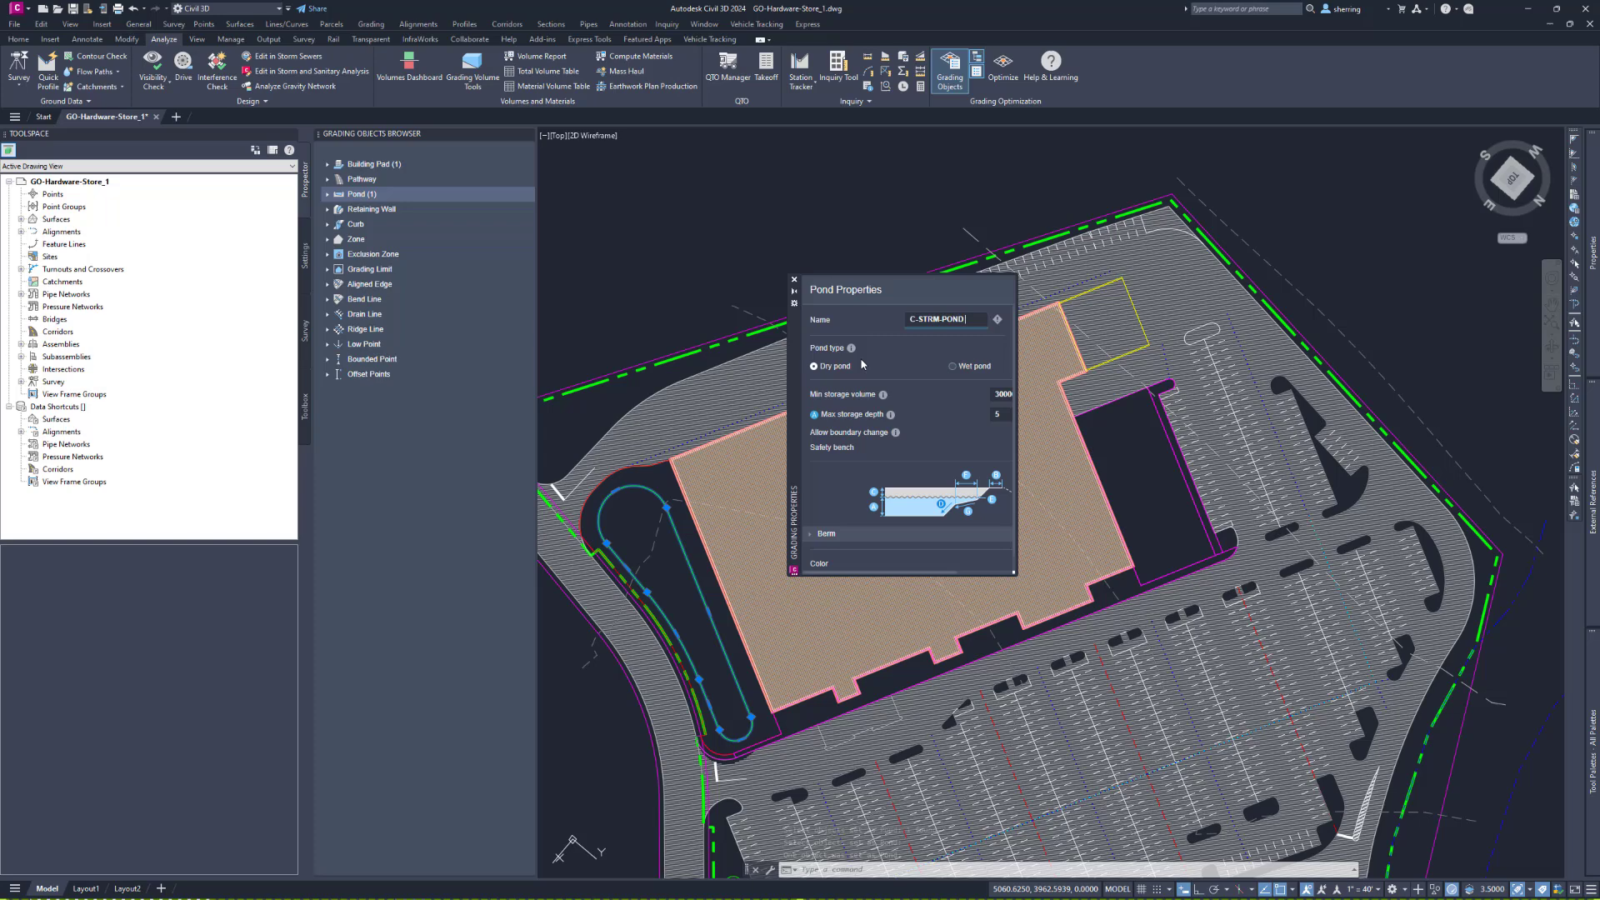
{"action": "key", "text": "Escape"}
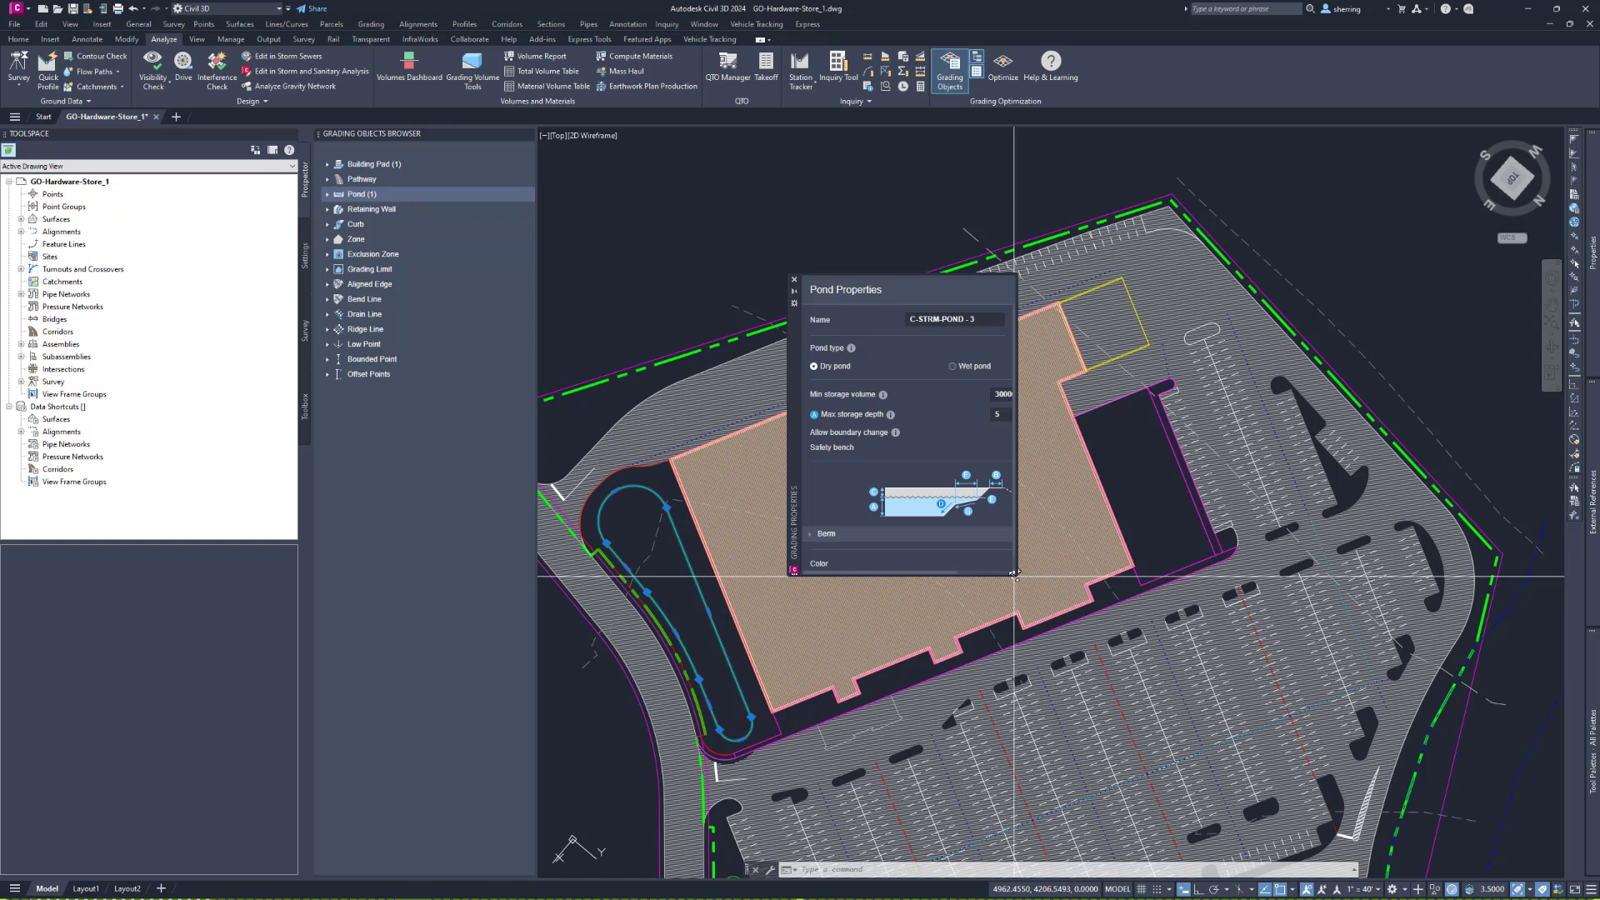
{"action": "left_click_drag", "start_coordinate": [1016, 575], "coordinate": [1107, 601]}
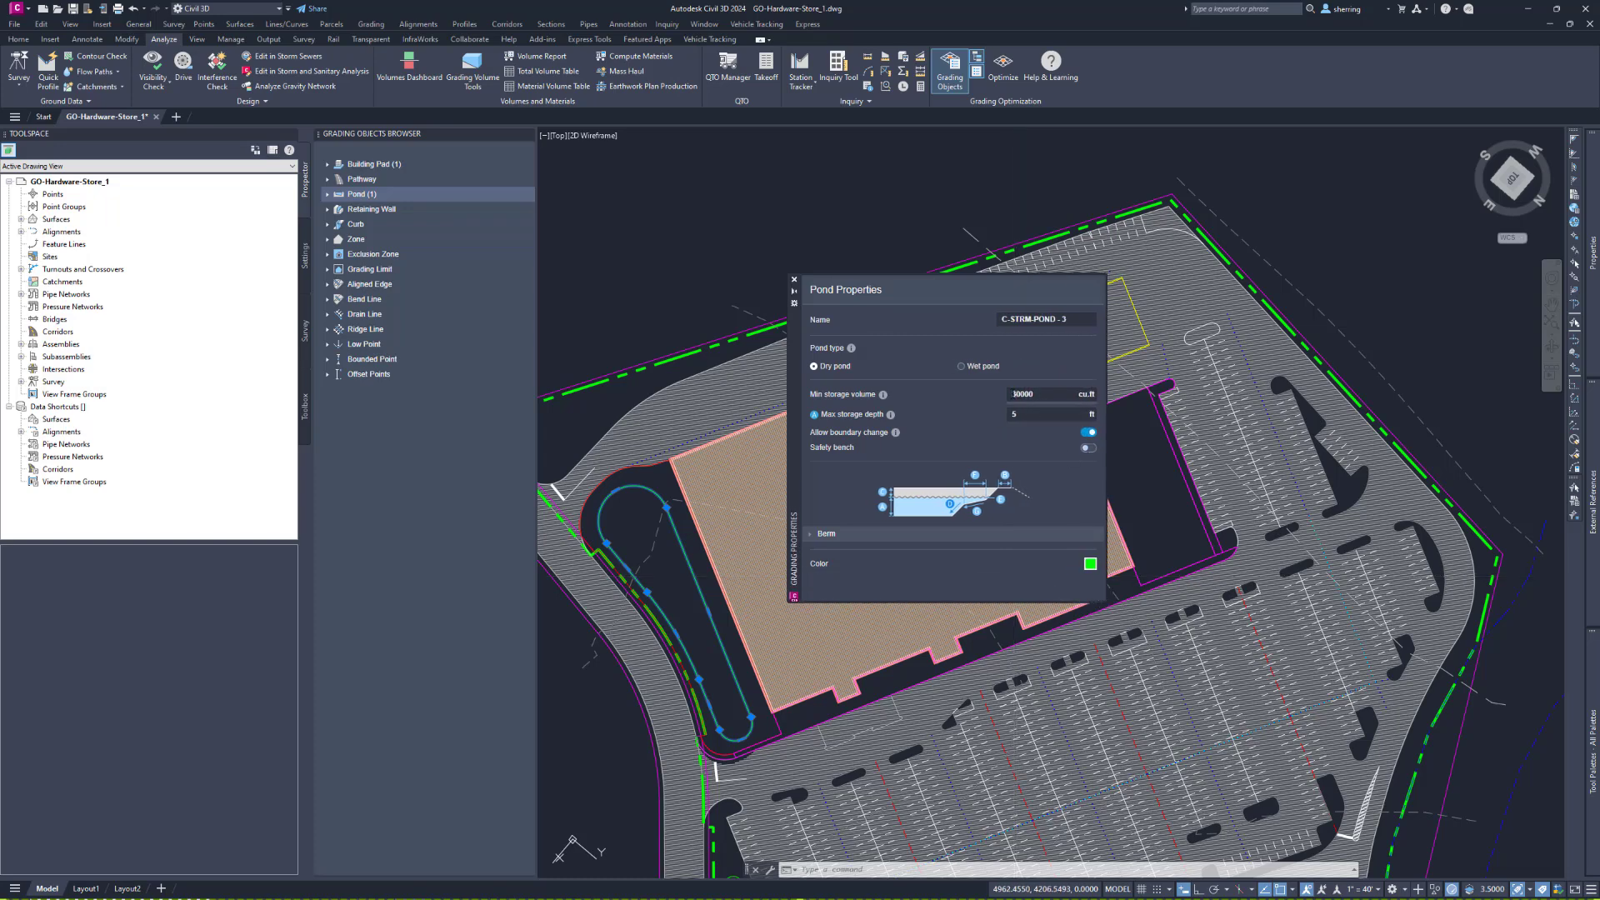
{"action": "type", "text": "1"}
{"action": "left_click", "coordinate": [1035, 414]}
Step: Add a safety bench 1 ft deep, 2 ft wide at 6%, with a 5 ft berm width
{"action": "left_click", "coordinate": [1088, 449]}
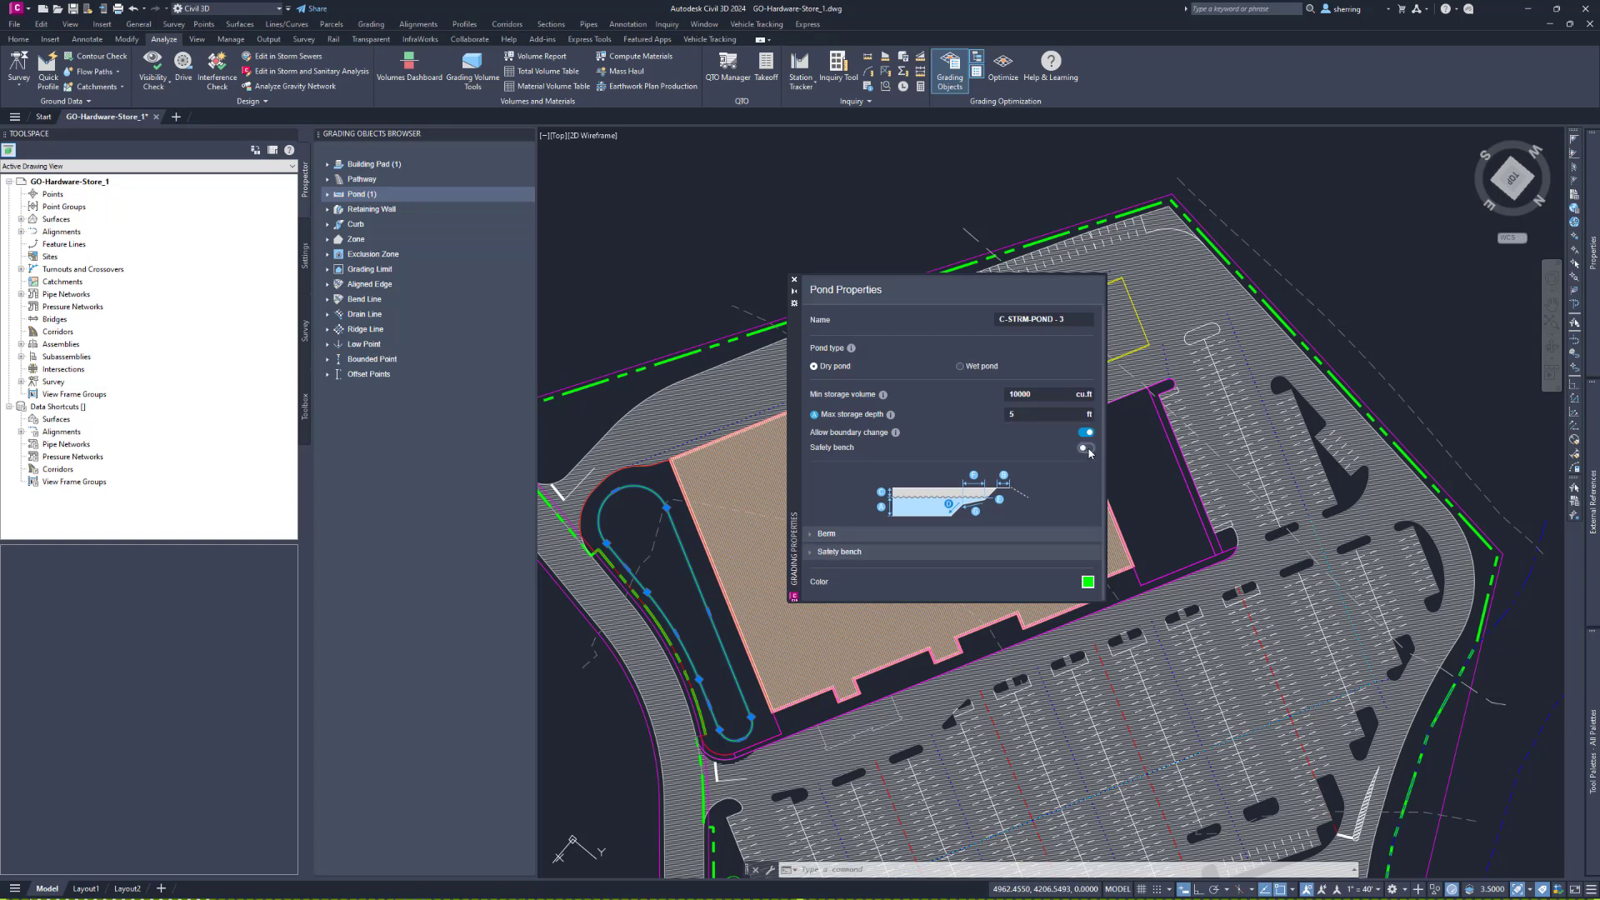
{"action": "left_click", "coordinate": [851, 534]}
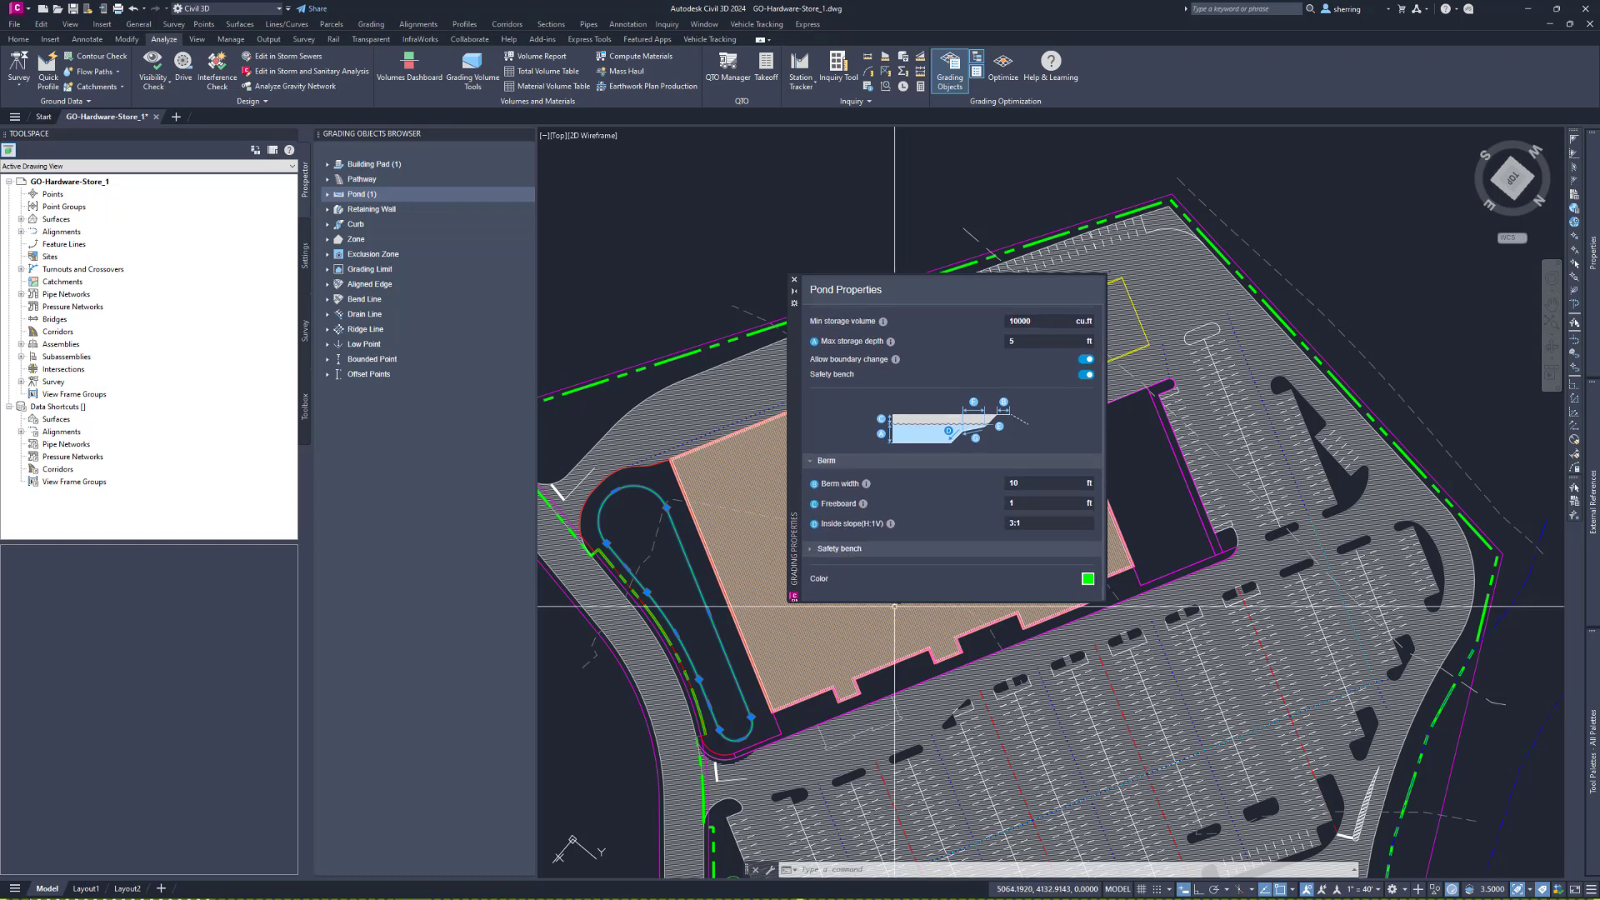
{"action": "left_click_drag", "start_coordinate": [894, 603], "coordinate": [893, 753]}
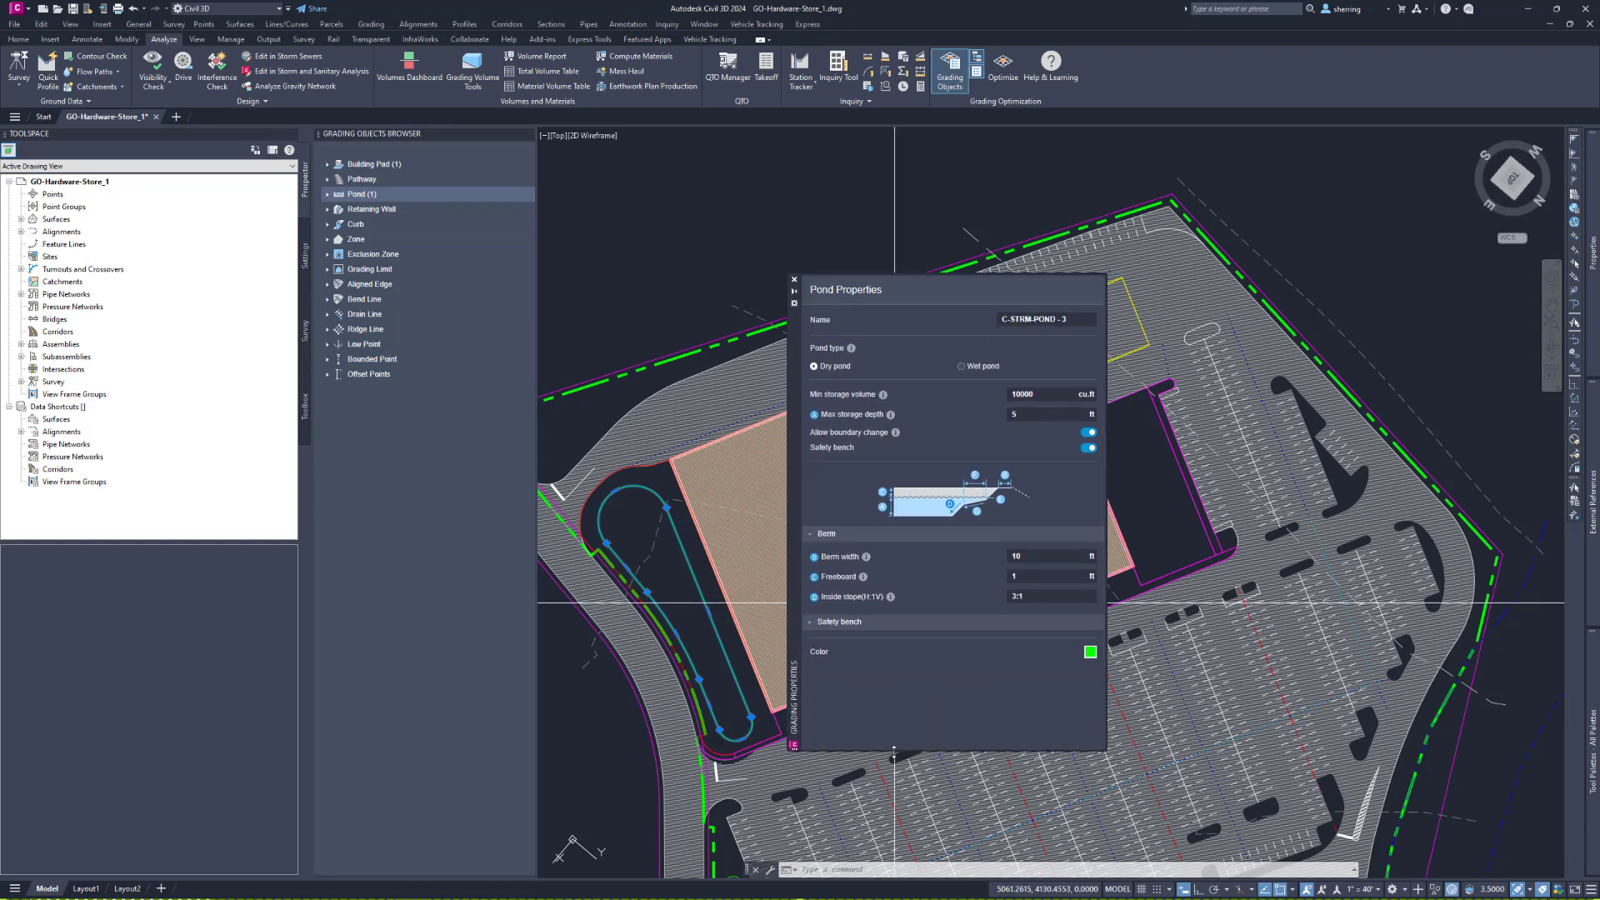
{"action": "left_click", "coordinate": [812, 624]}
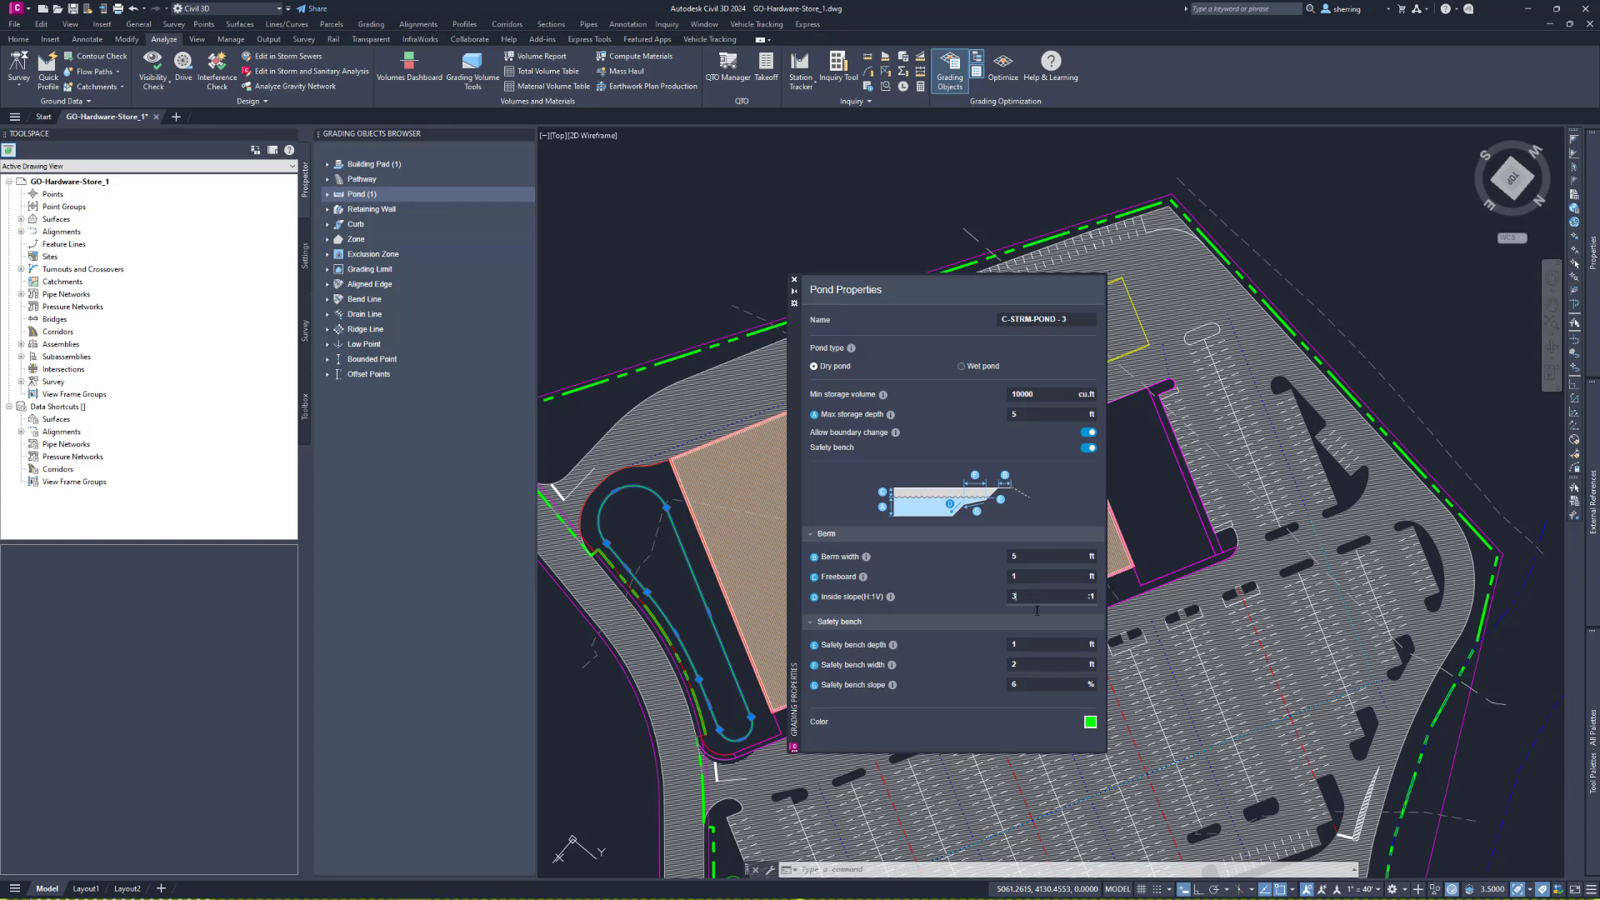
{"action": "left_click", "coordinate": [1030, 685]}
{"action": "key", "text": "Escape"}
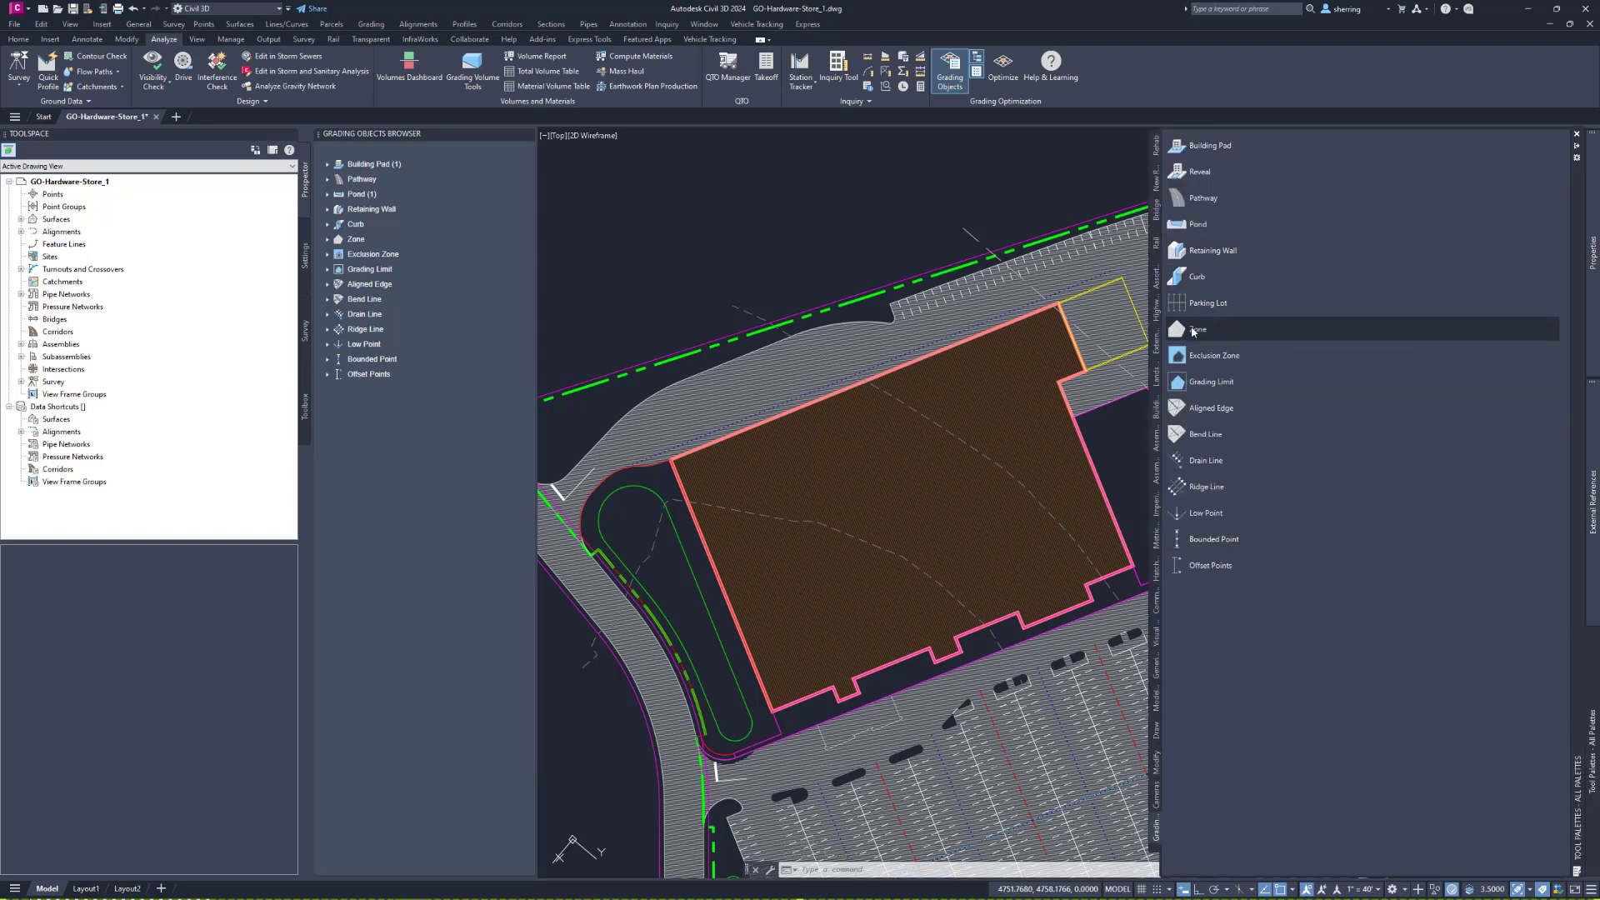
Step: Set the green site-limit boundary as grading Zone C-SITE-LIMIT-8
{"action": "left_click", "coordinate": [1198, 329]}
{"action": "scroll", "coordinate": [700, 271], "scroll_direction": "down", "scroll_amount": 2}
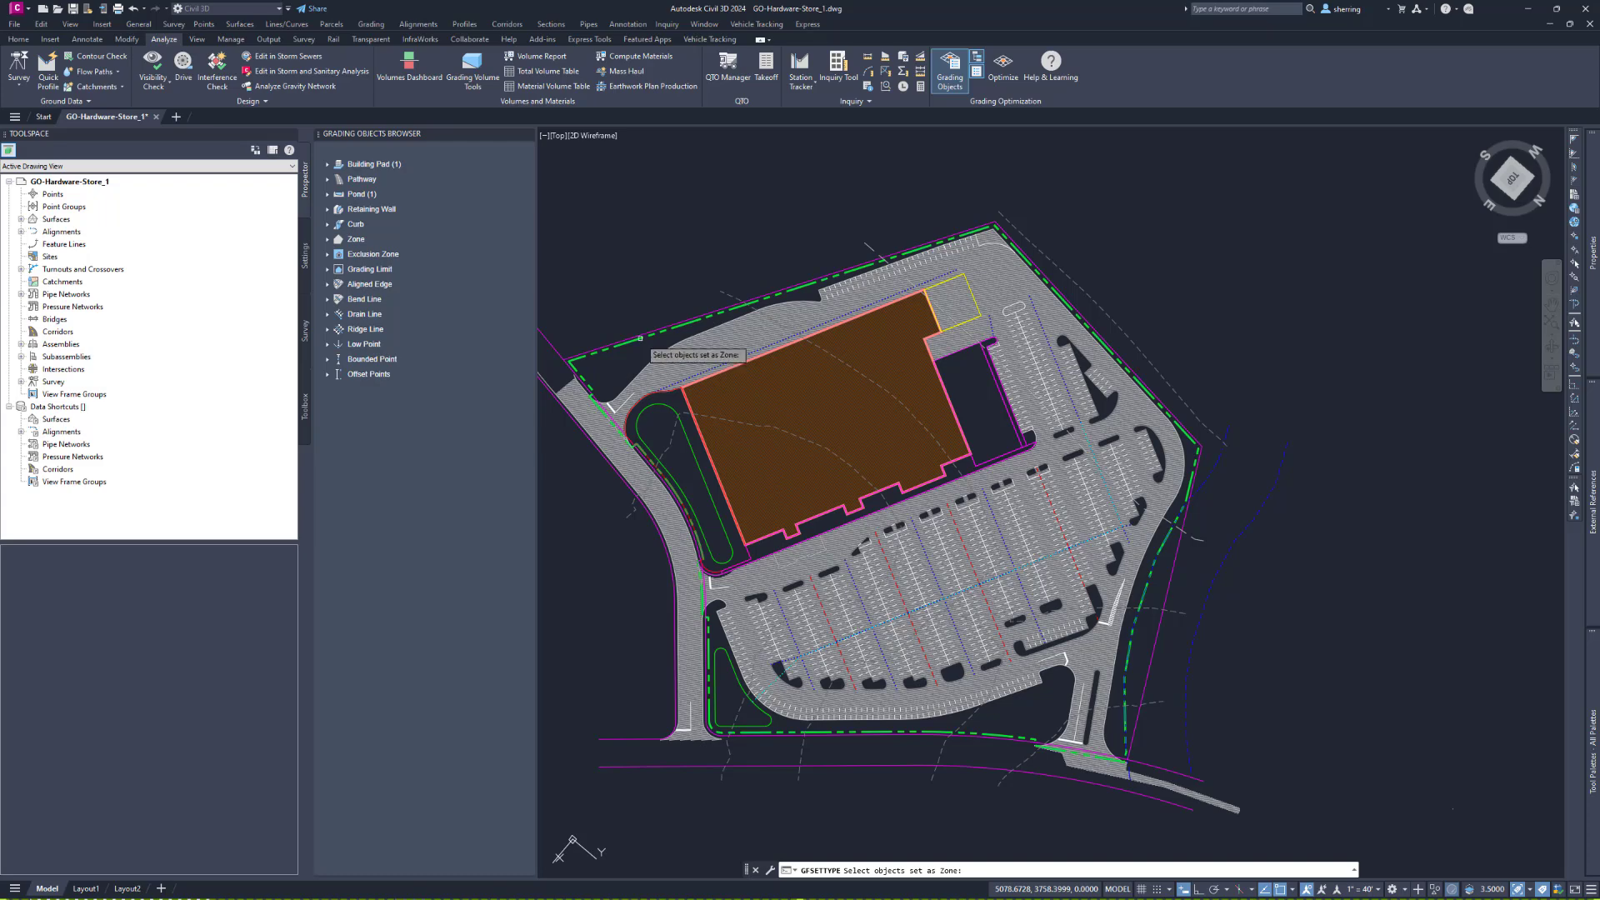
{"action": "left_click", "coordinate": [640, 339]}
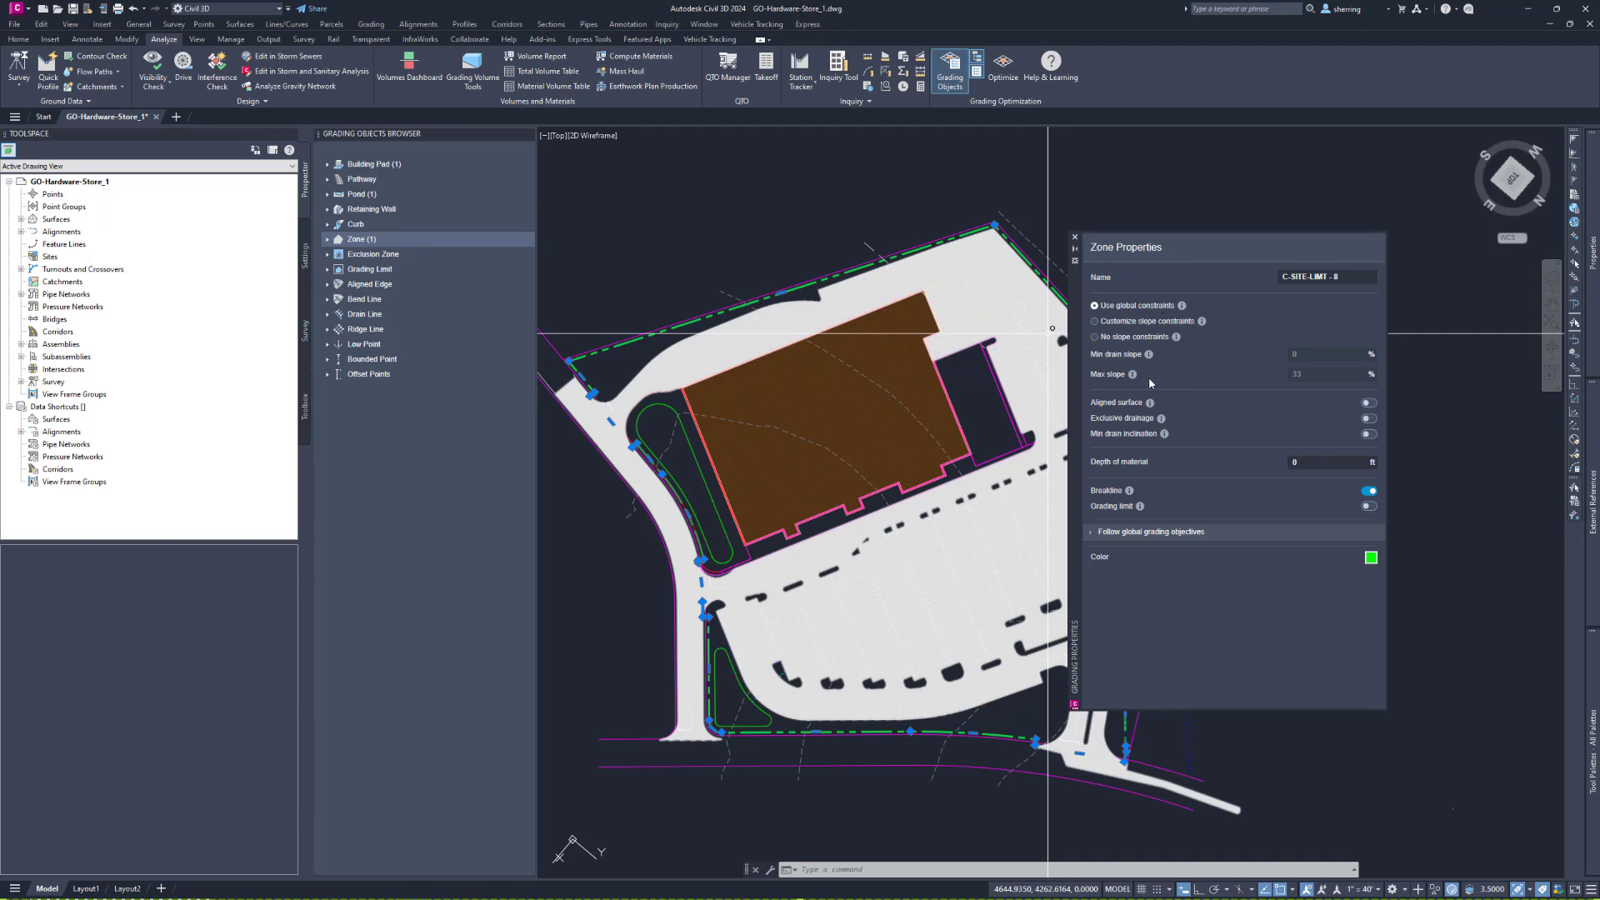
Step: Switch the site-limit zone from breakline to grading limit following global grading objectives
{"action": "left_click", "coordinate": [1371, 494]}
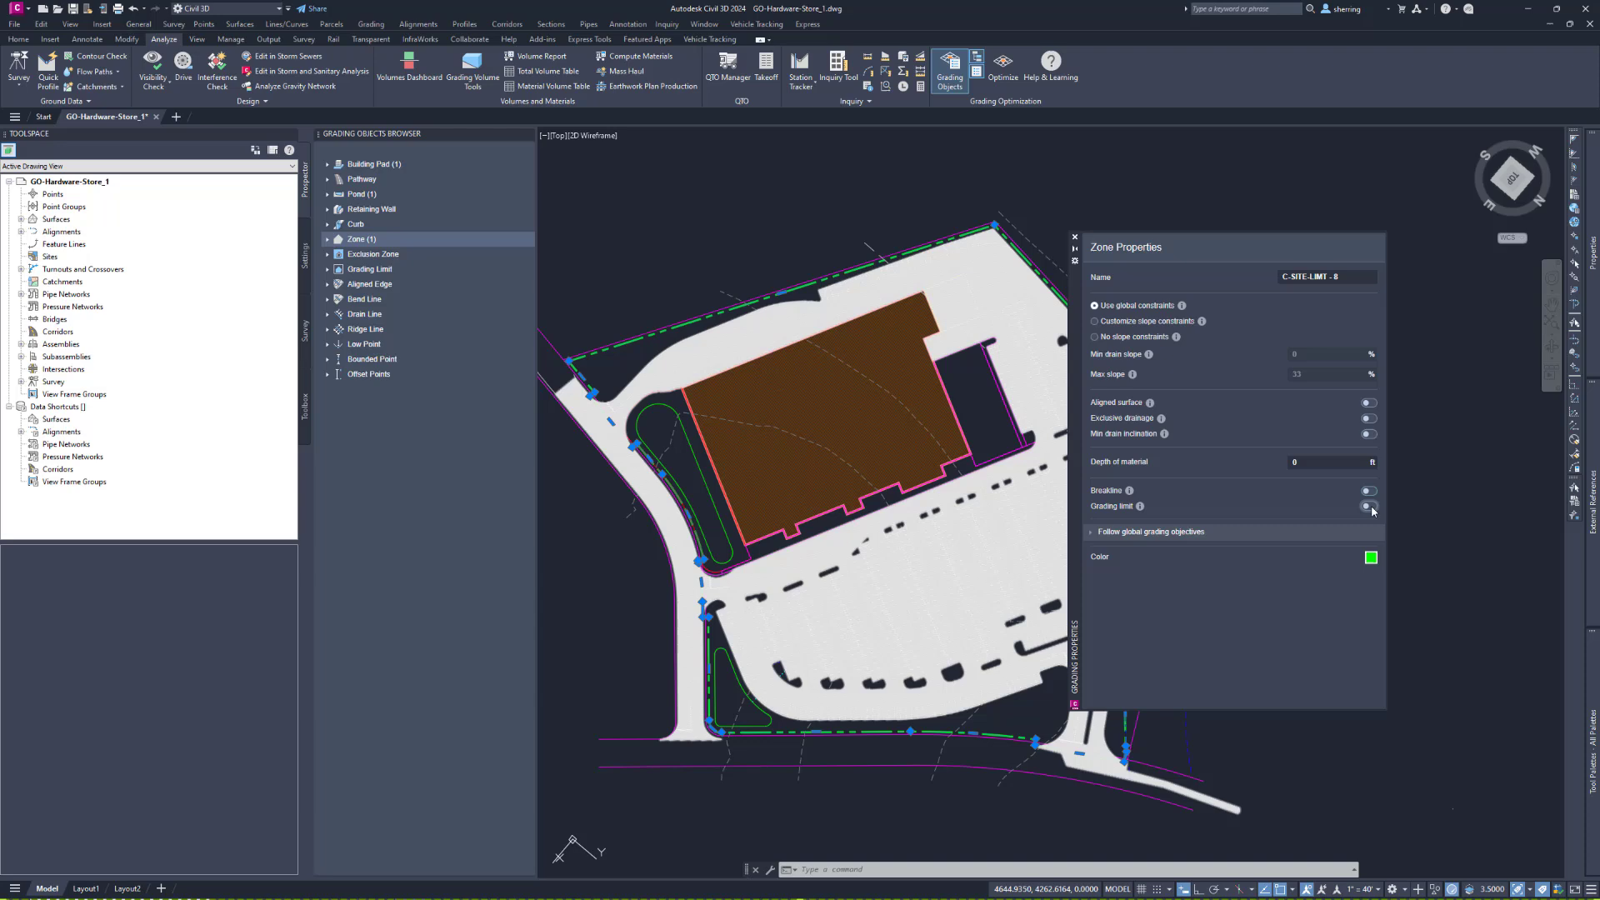
{"action": "left_click", "coordinate": [1370, 506]}
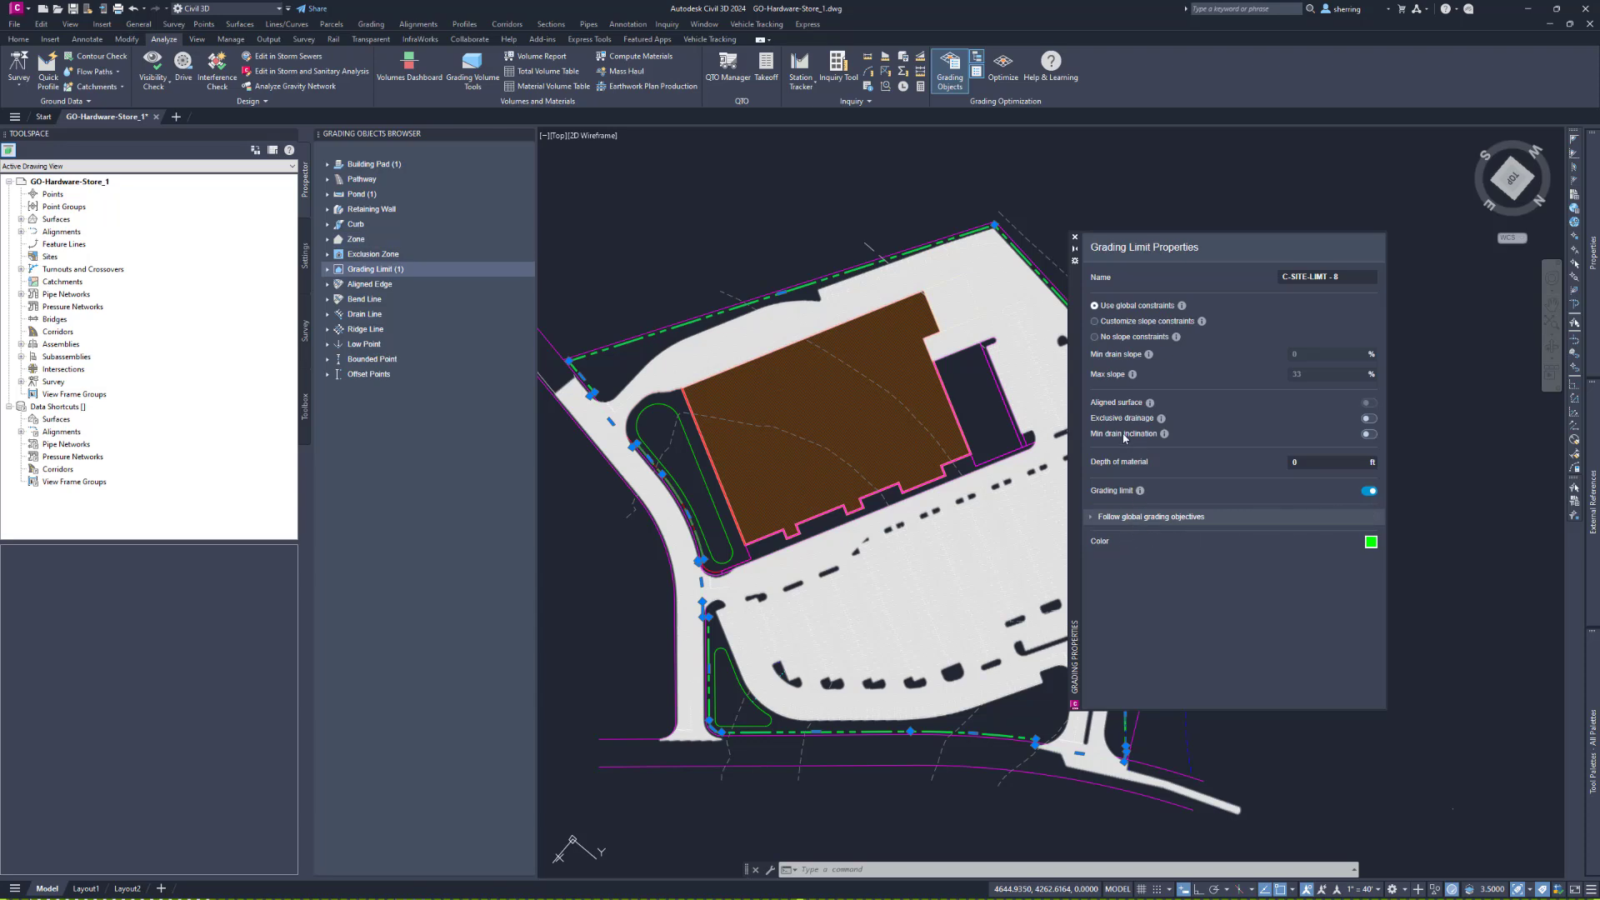
{"action": "left_click", "coordinate": [1092, 516]}
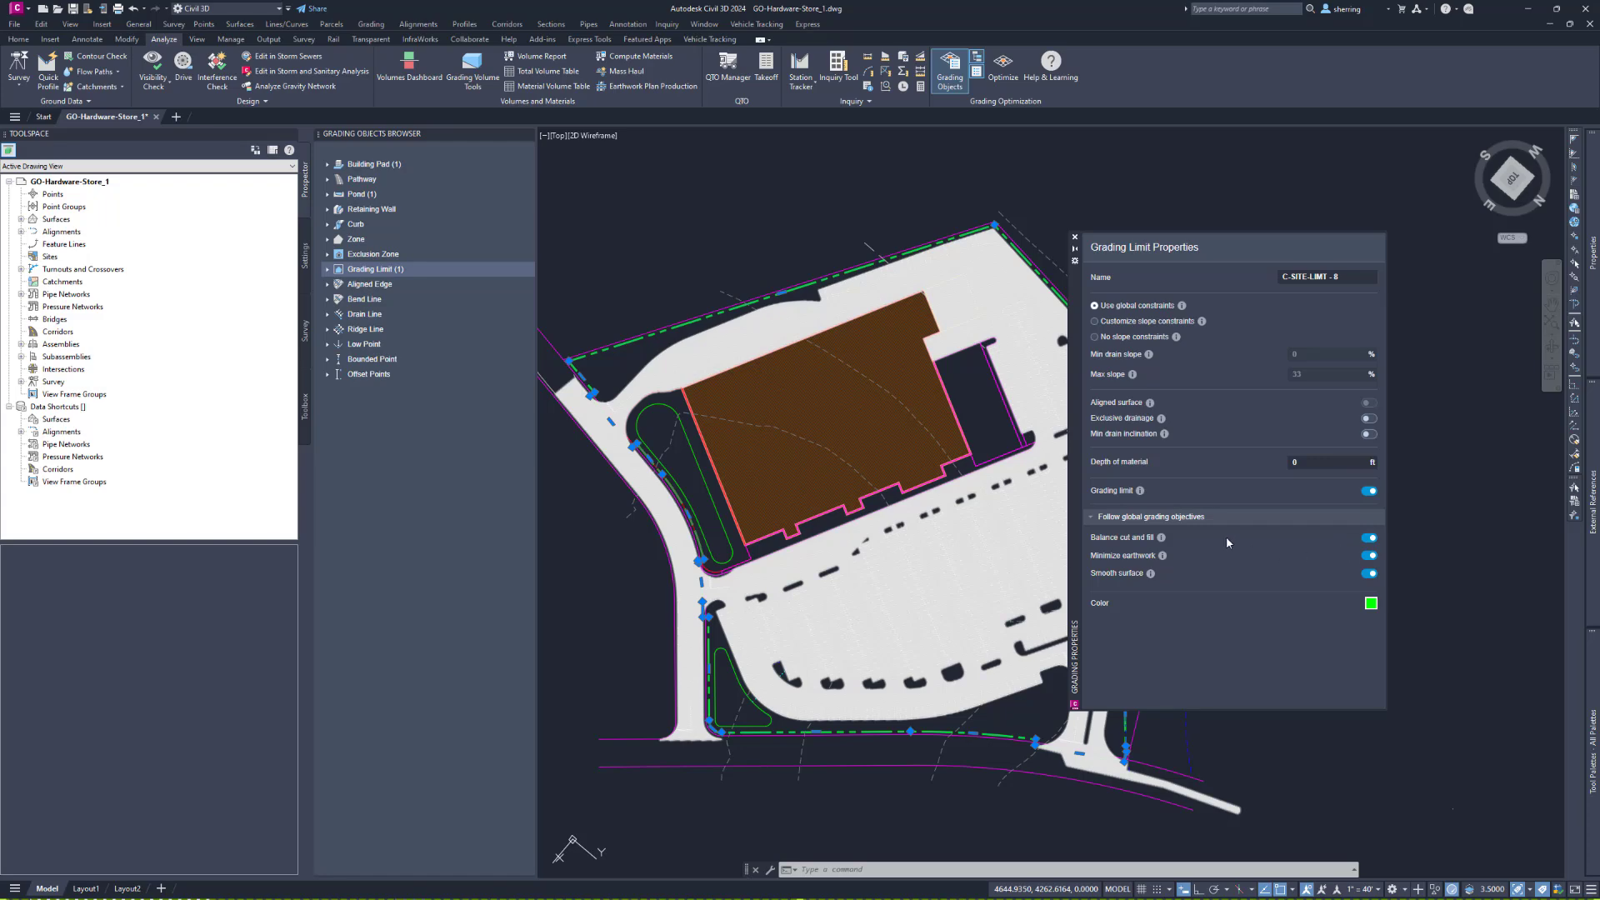
{"action": "left_click", "coordinate": [1075, 237]}
{"action": "key", "text": "Escape"}
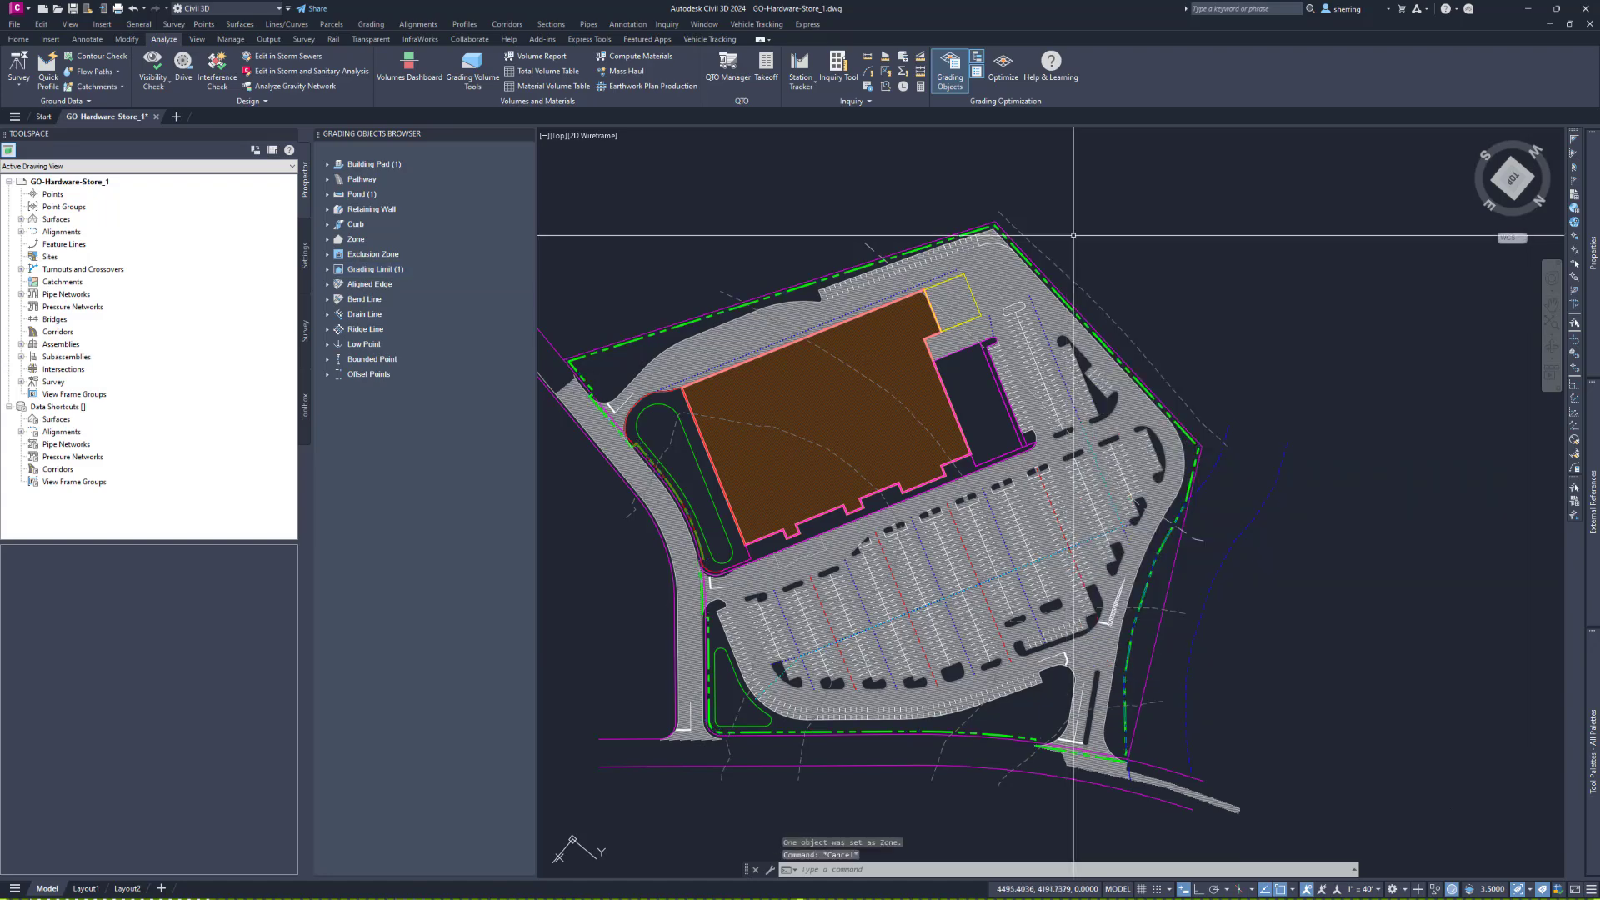
{"action": "middle_click_drag", "start_coordinate": [1068, 243], "coordinate": [1125, 293]}
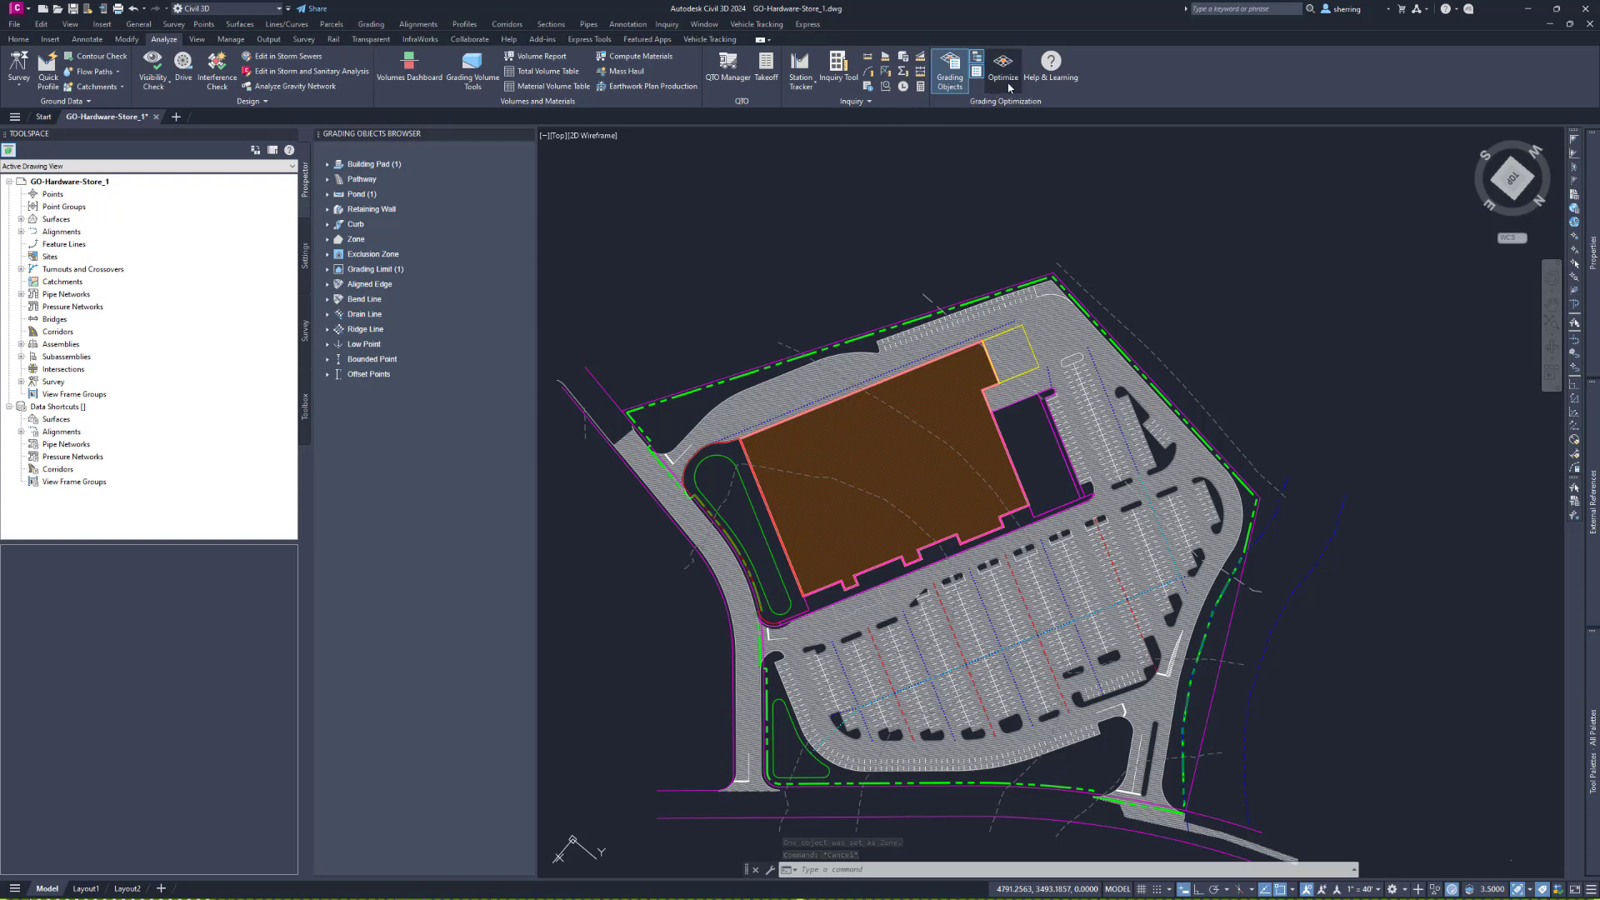
Step: Run grading optimization and review the cut and fill result in the 3D preview
{"action": "left_click", "coordinate": [1004, 75]}
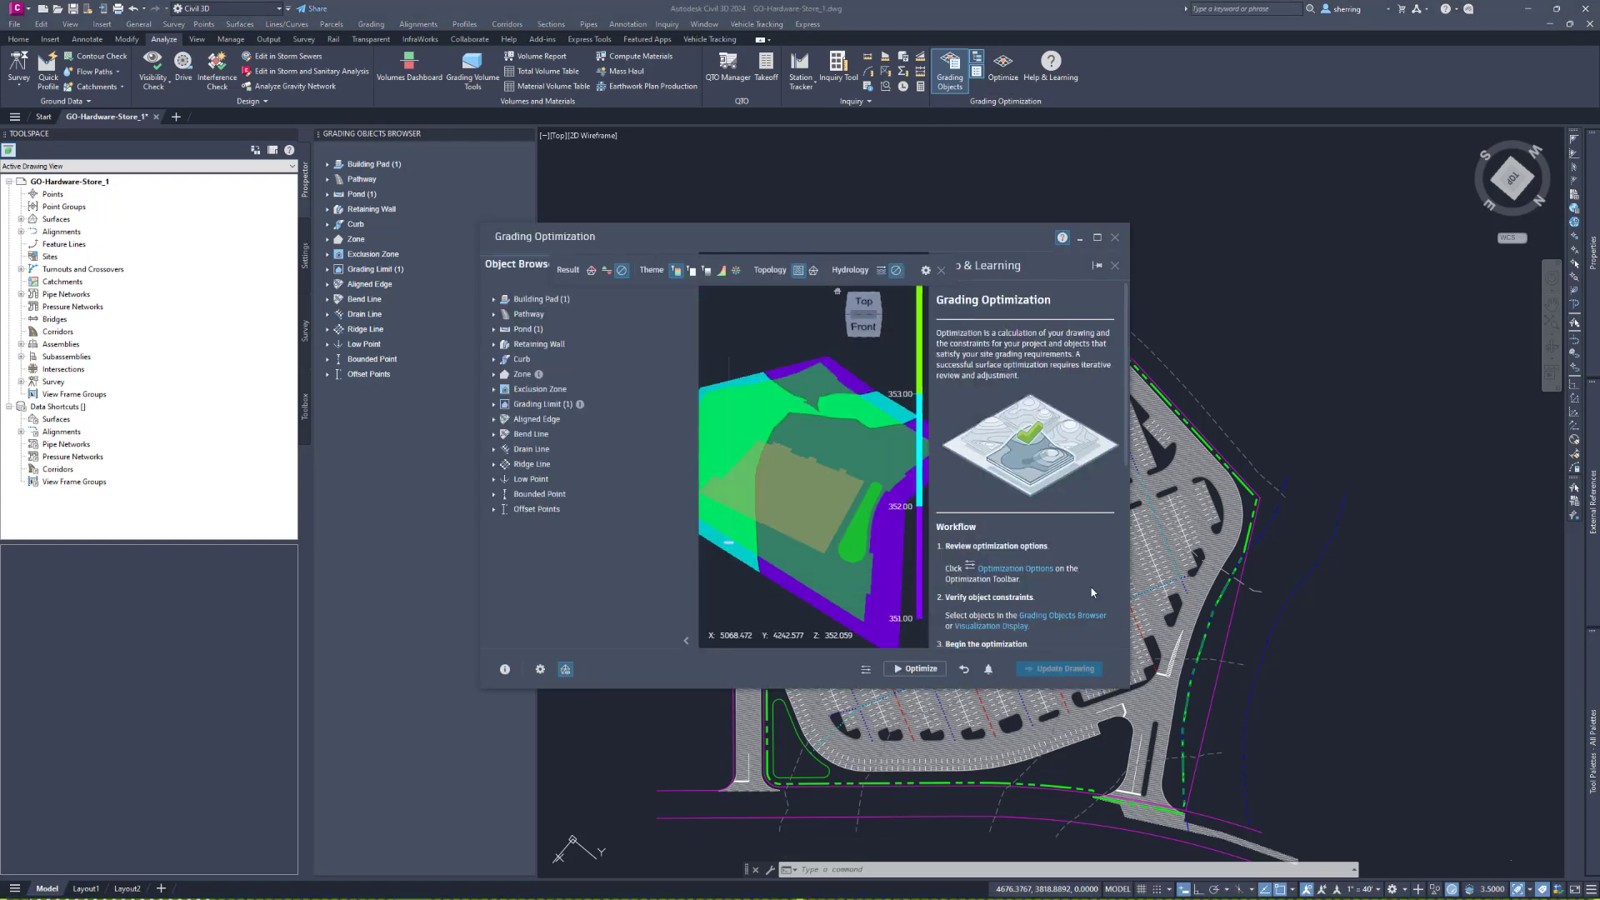
{"action": "left_click_drag", "start_coordinate": [1127, 693], "coordinate": [1329, 715]}
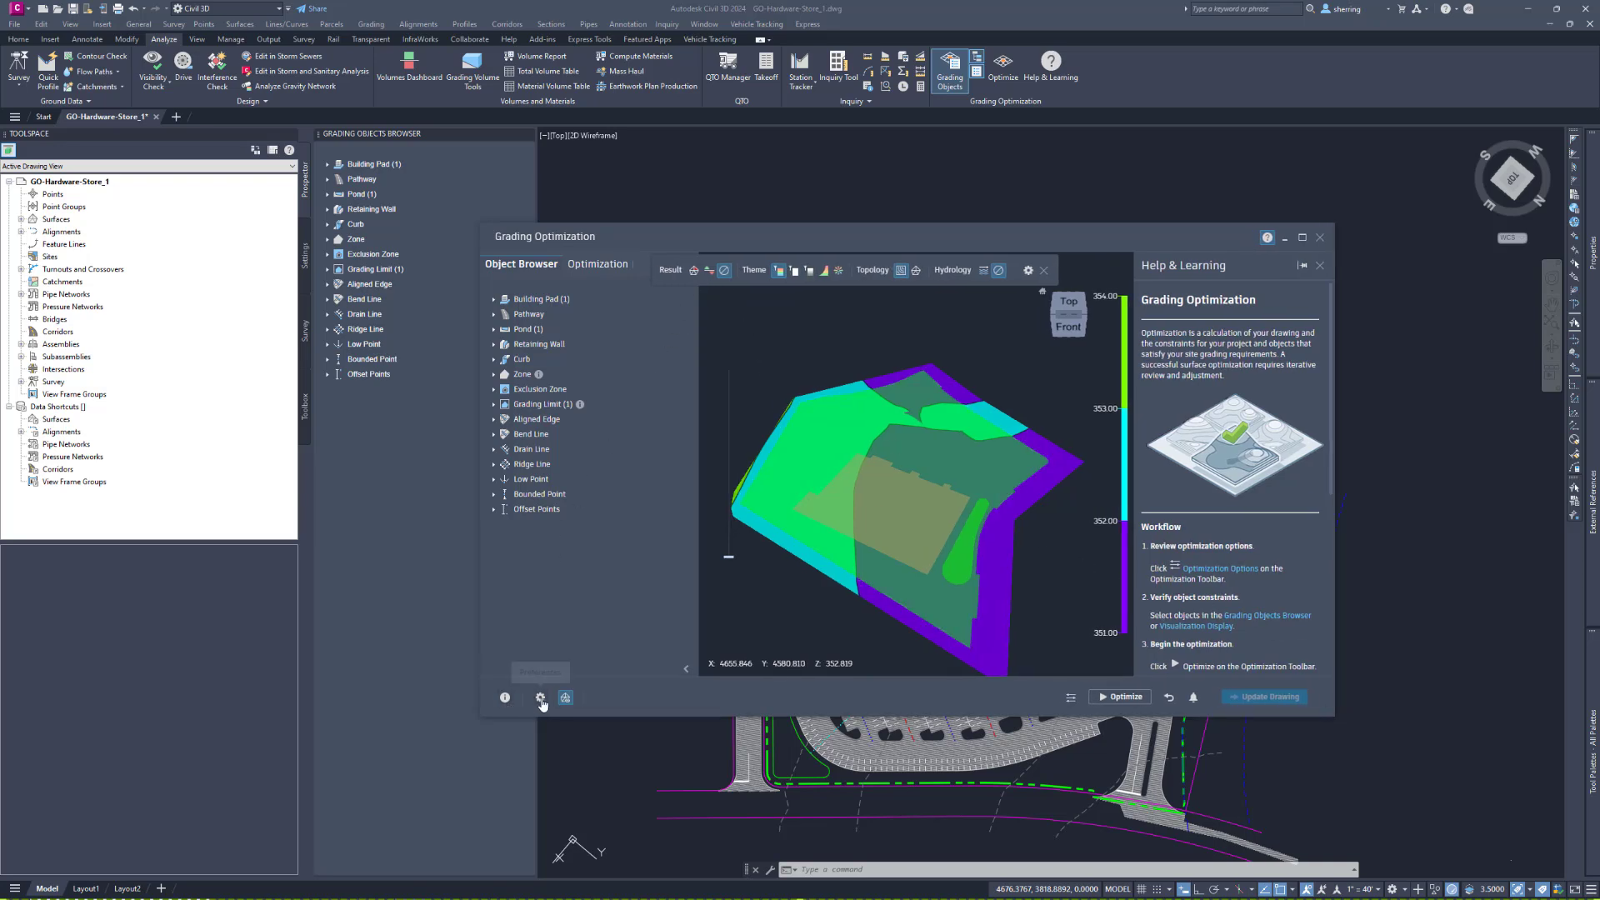
{"action": "left_click", "coordinate": [1073, 698]}
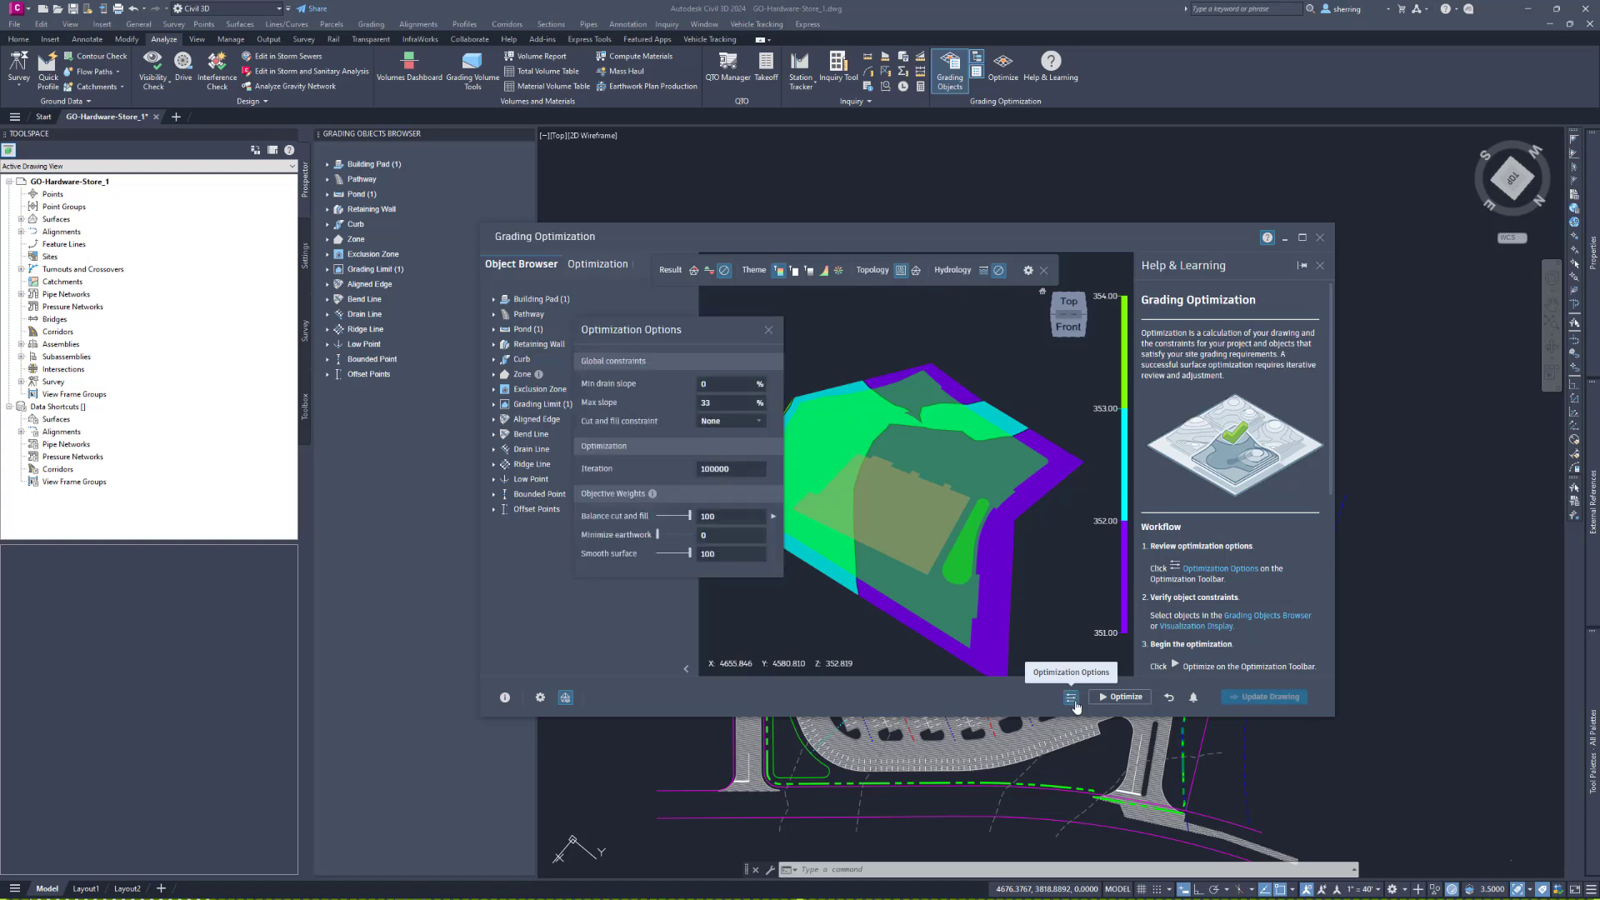
{"action": "left_click", "coordinate": [1119, 703]}
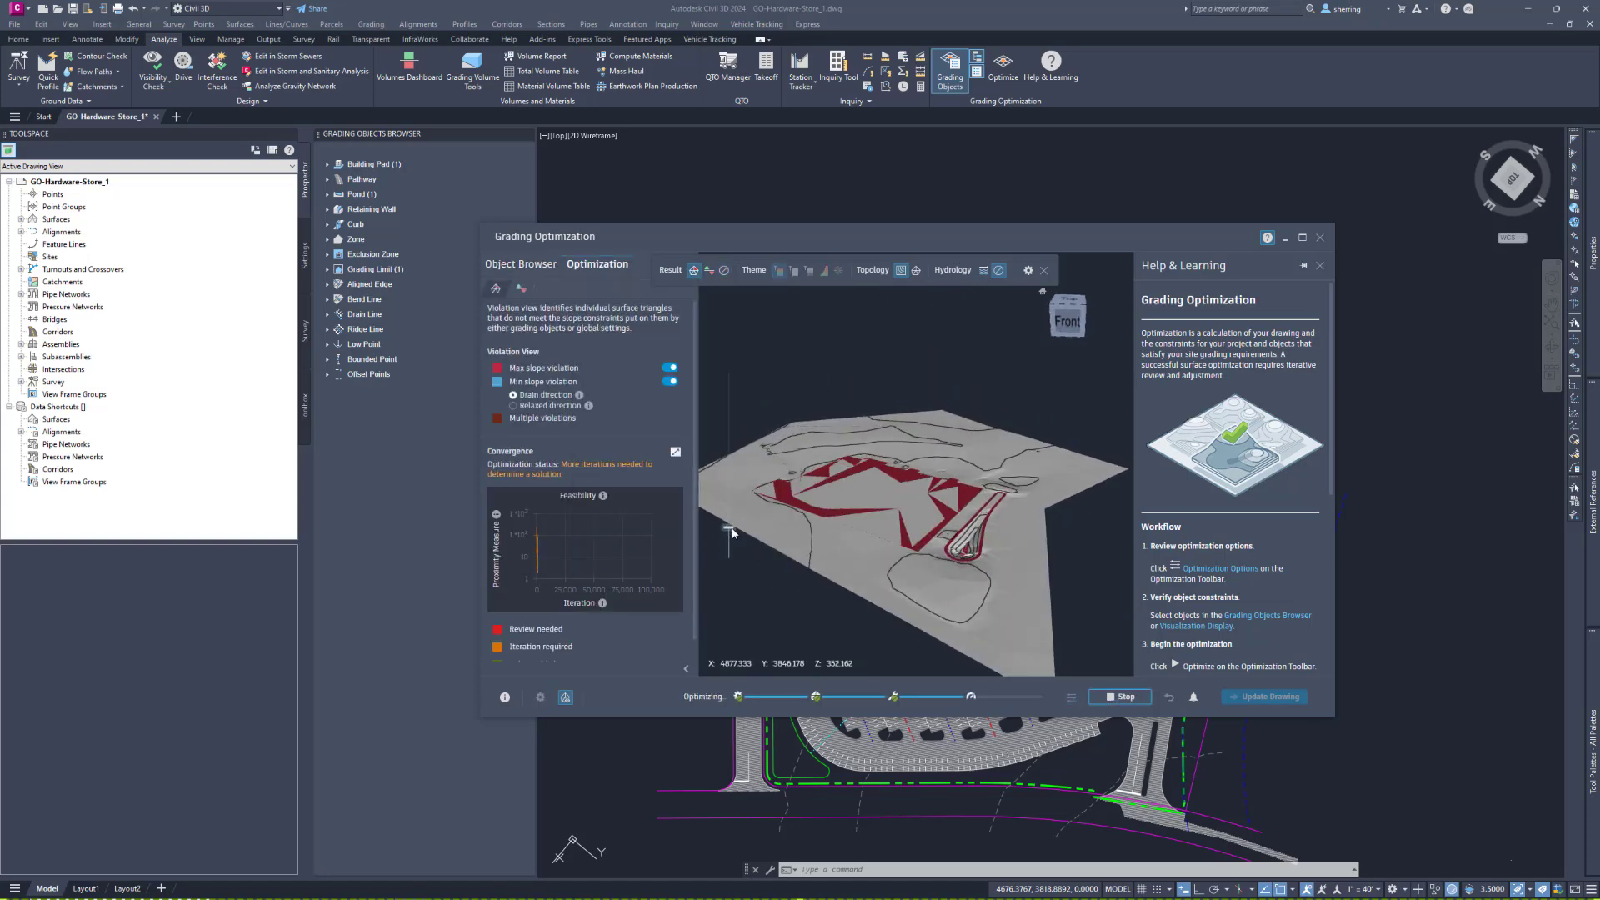
{"action": "left_click", "coordinate": [710, 274]}
{"action": "left_click_drag", "start_coordinate": [800, 467], "coordinate": [883, 518]}
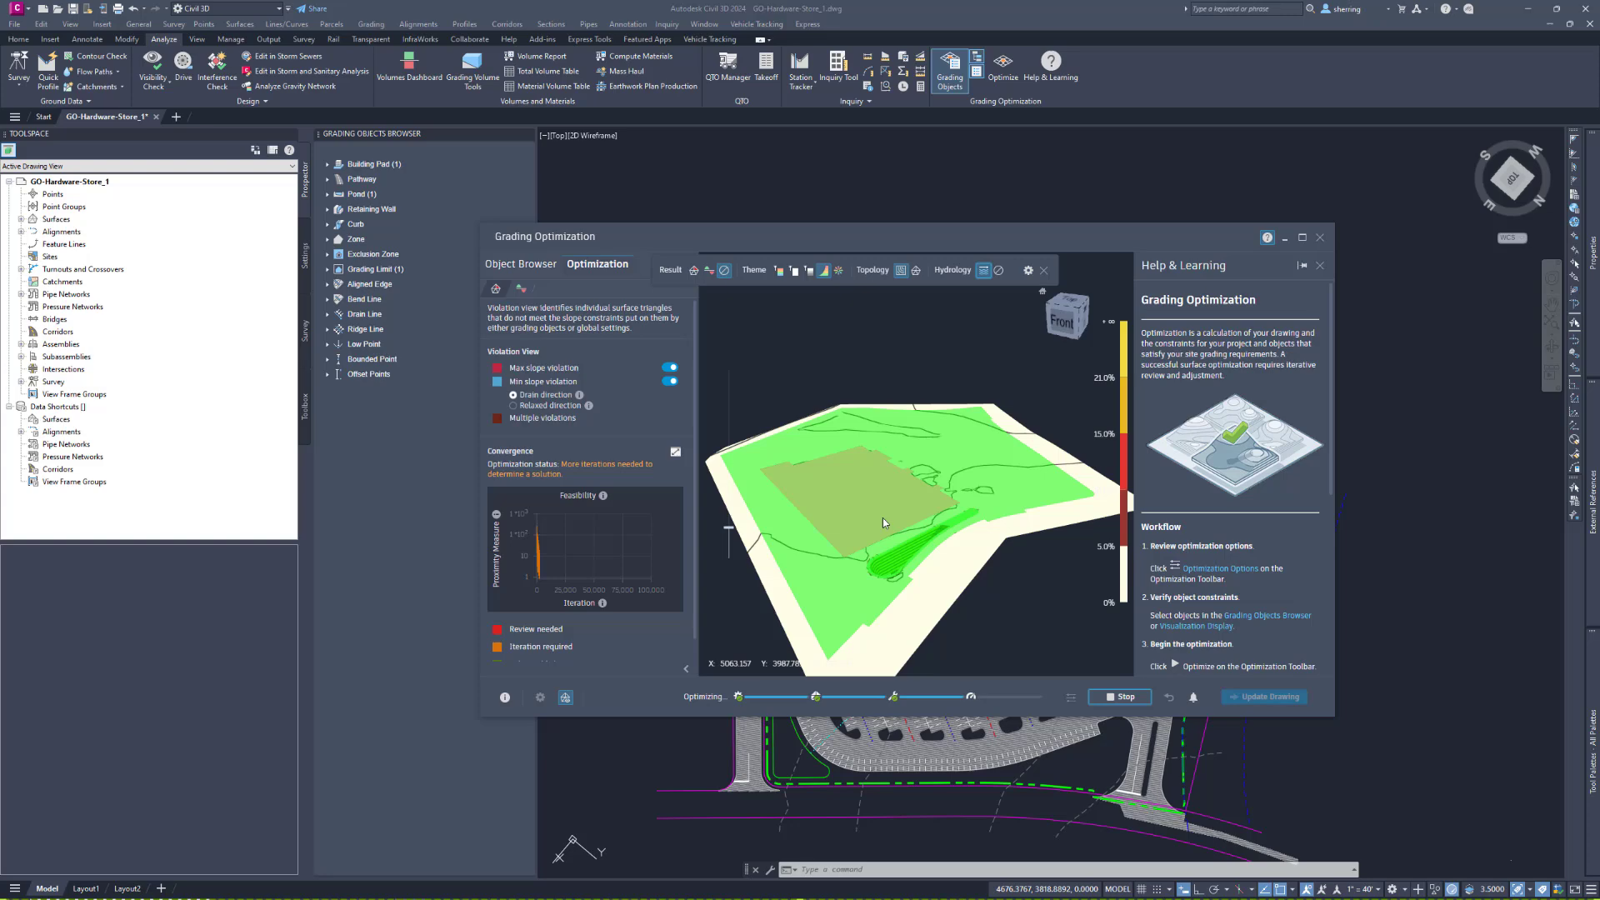
{"action": "left_click", "coordinate": [779, 270]}
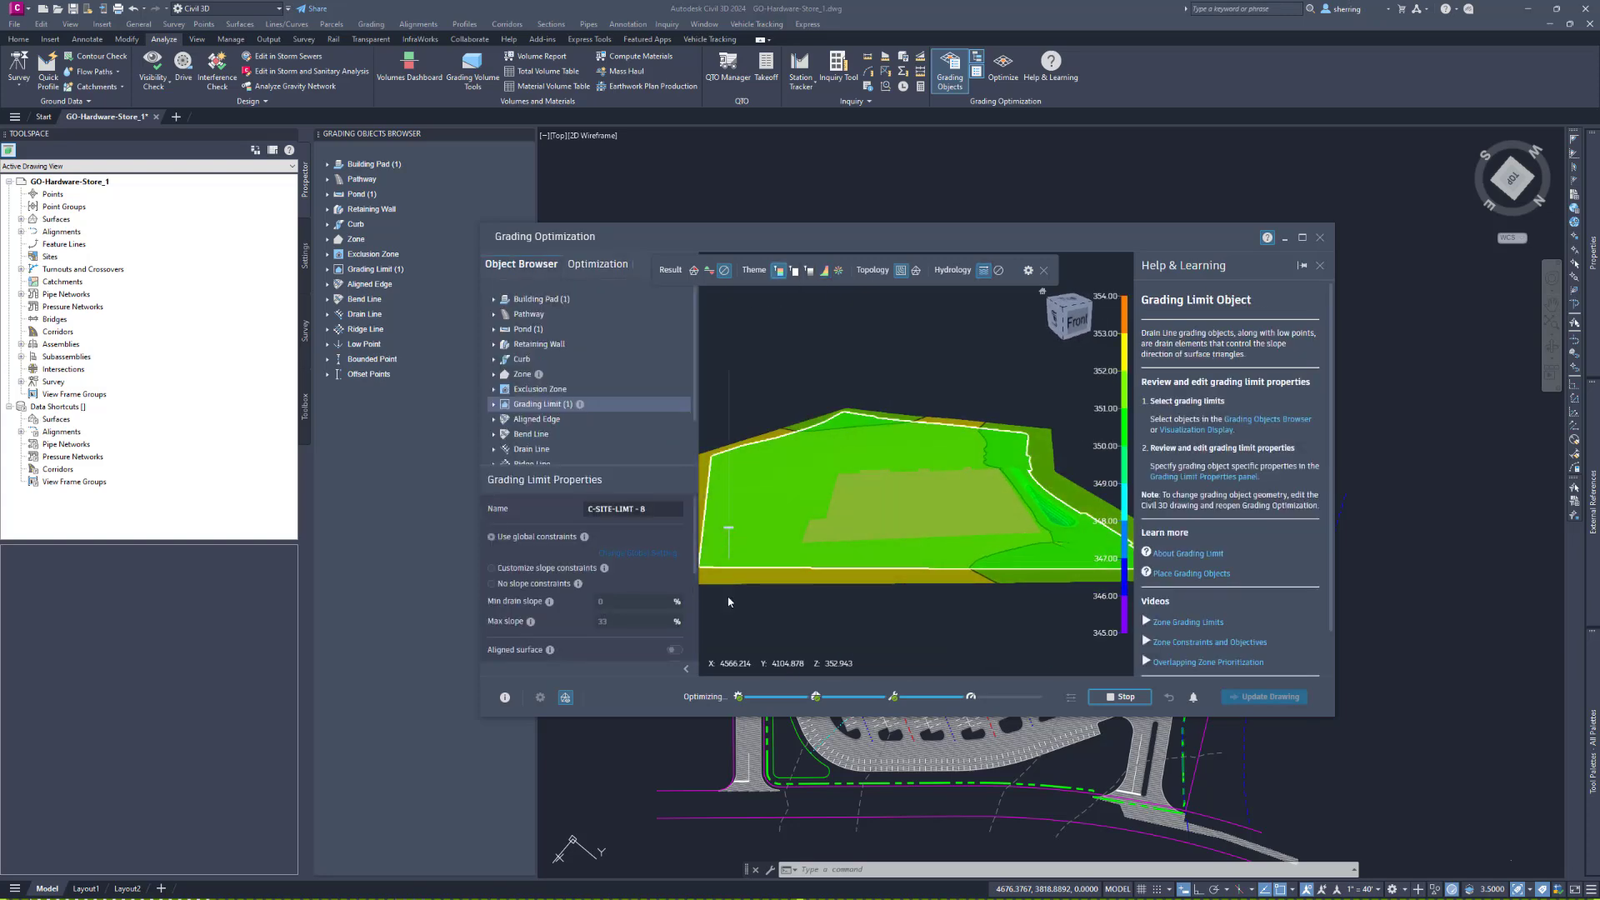
{"action": "scroll", "coordinate": [584, 583], "scroll_direction": "down", "scroll_amount": 5}
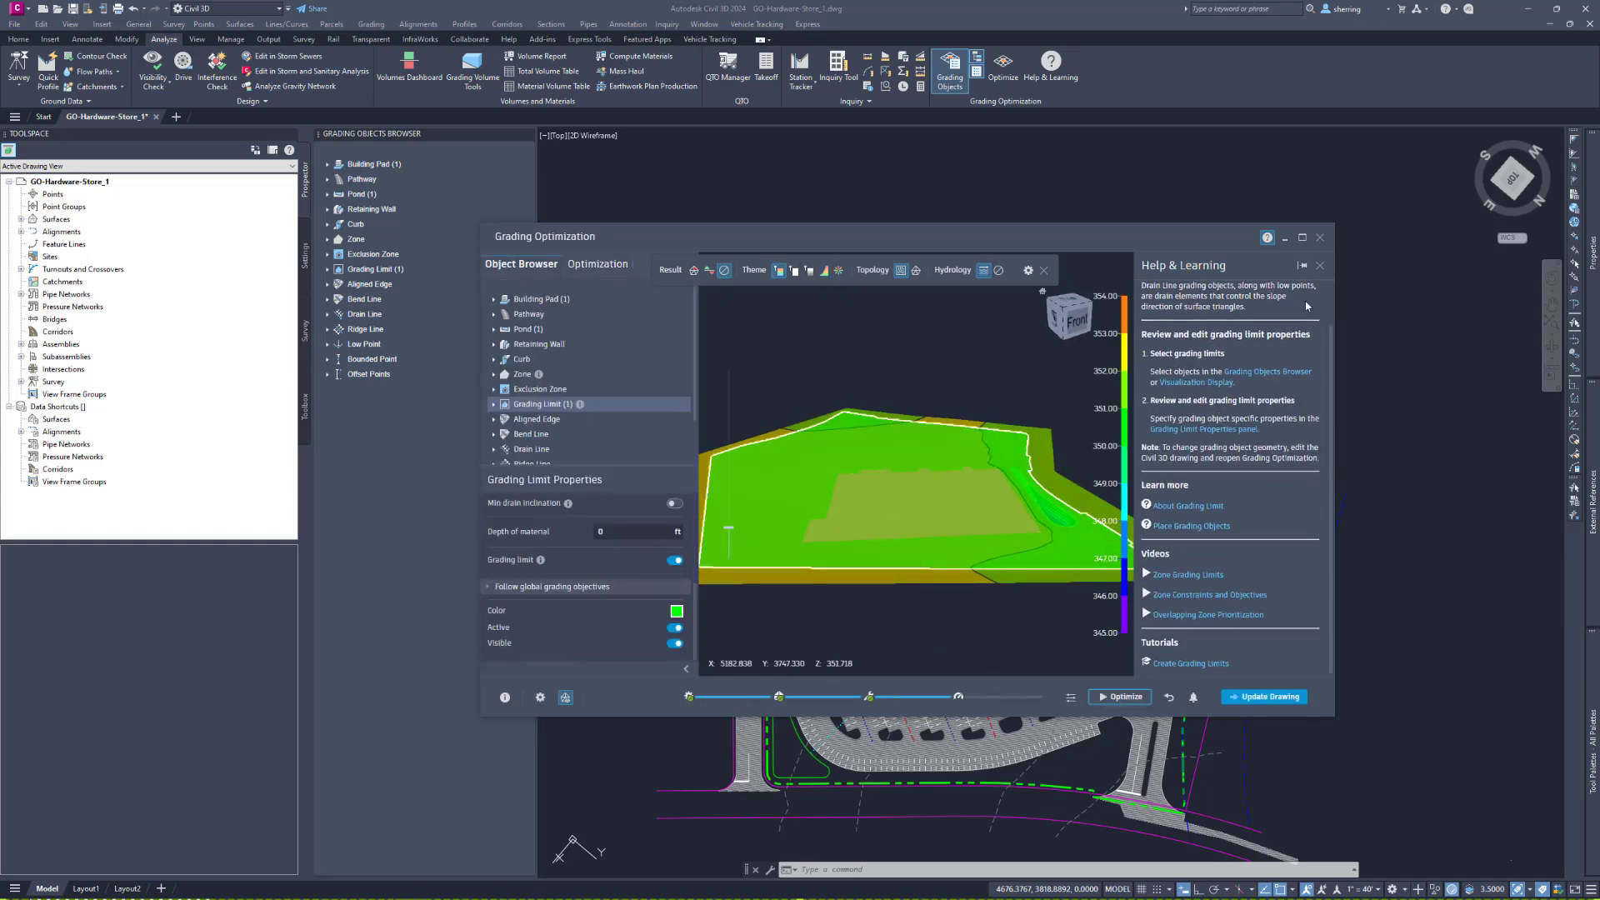
{"action": "left_click", "coordinate": [1320, 265]}
Step: Bring the optimized grading into the drawing as surface FG with a contour style
{"action": "left_click", "coordinate": [1264, 697]}
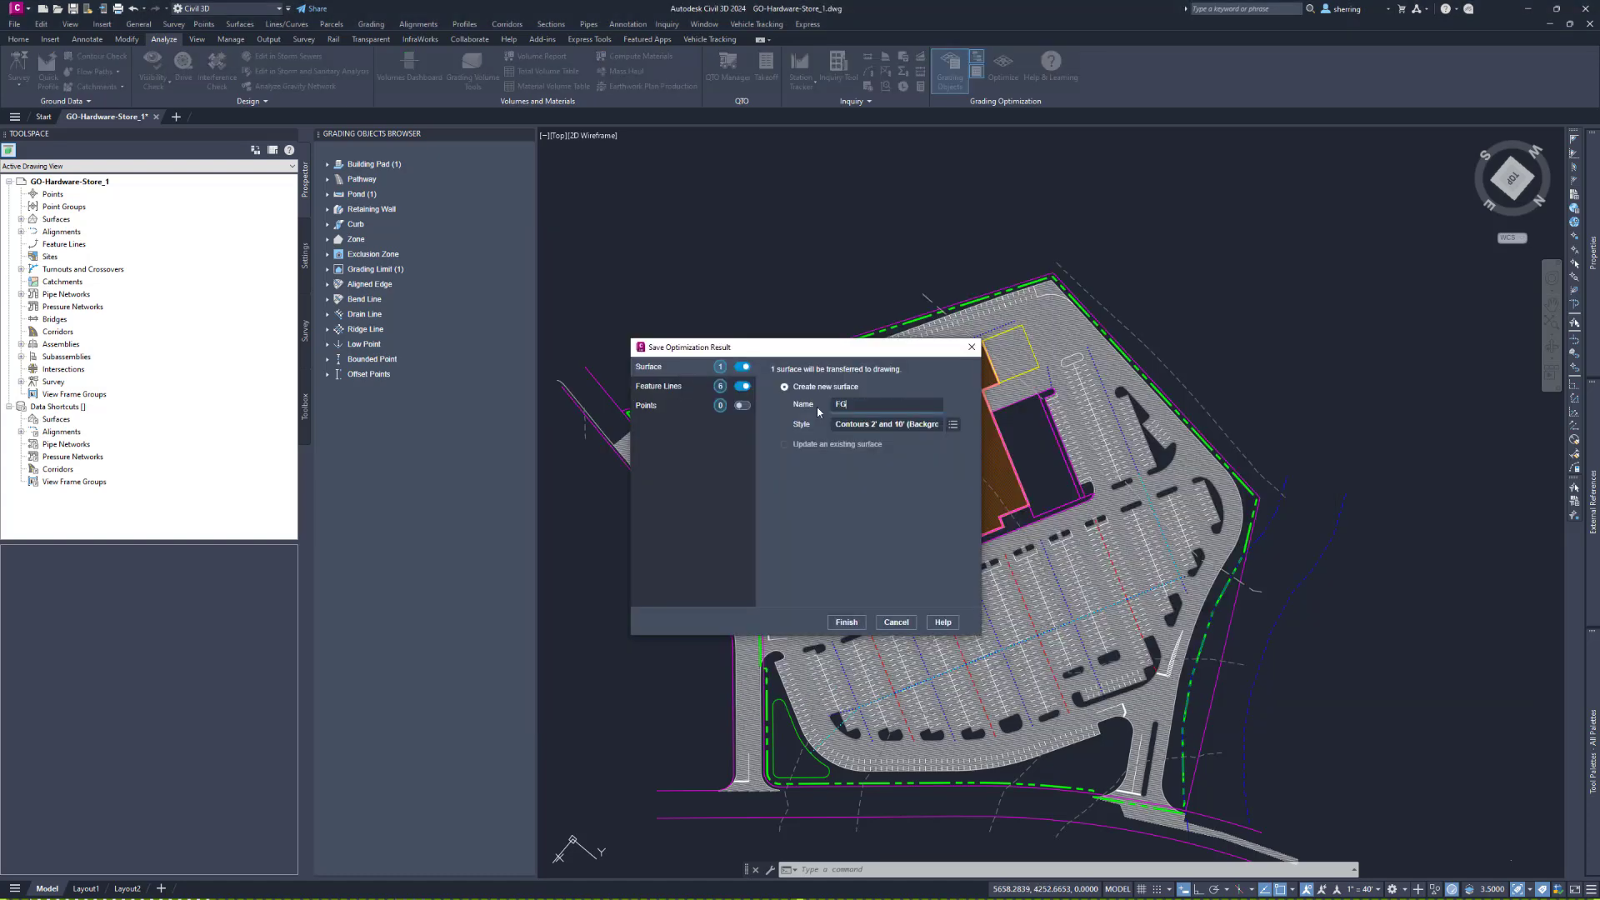
{"action": "left_click", "coordinate": [953, 424]}
{"action": "left_click", "coordinate": [817, 585]}
{"action": "left_click", "coordinate": [845, 622]}
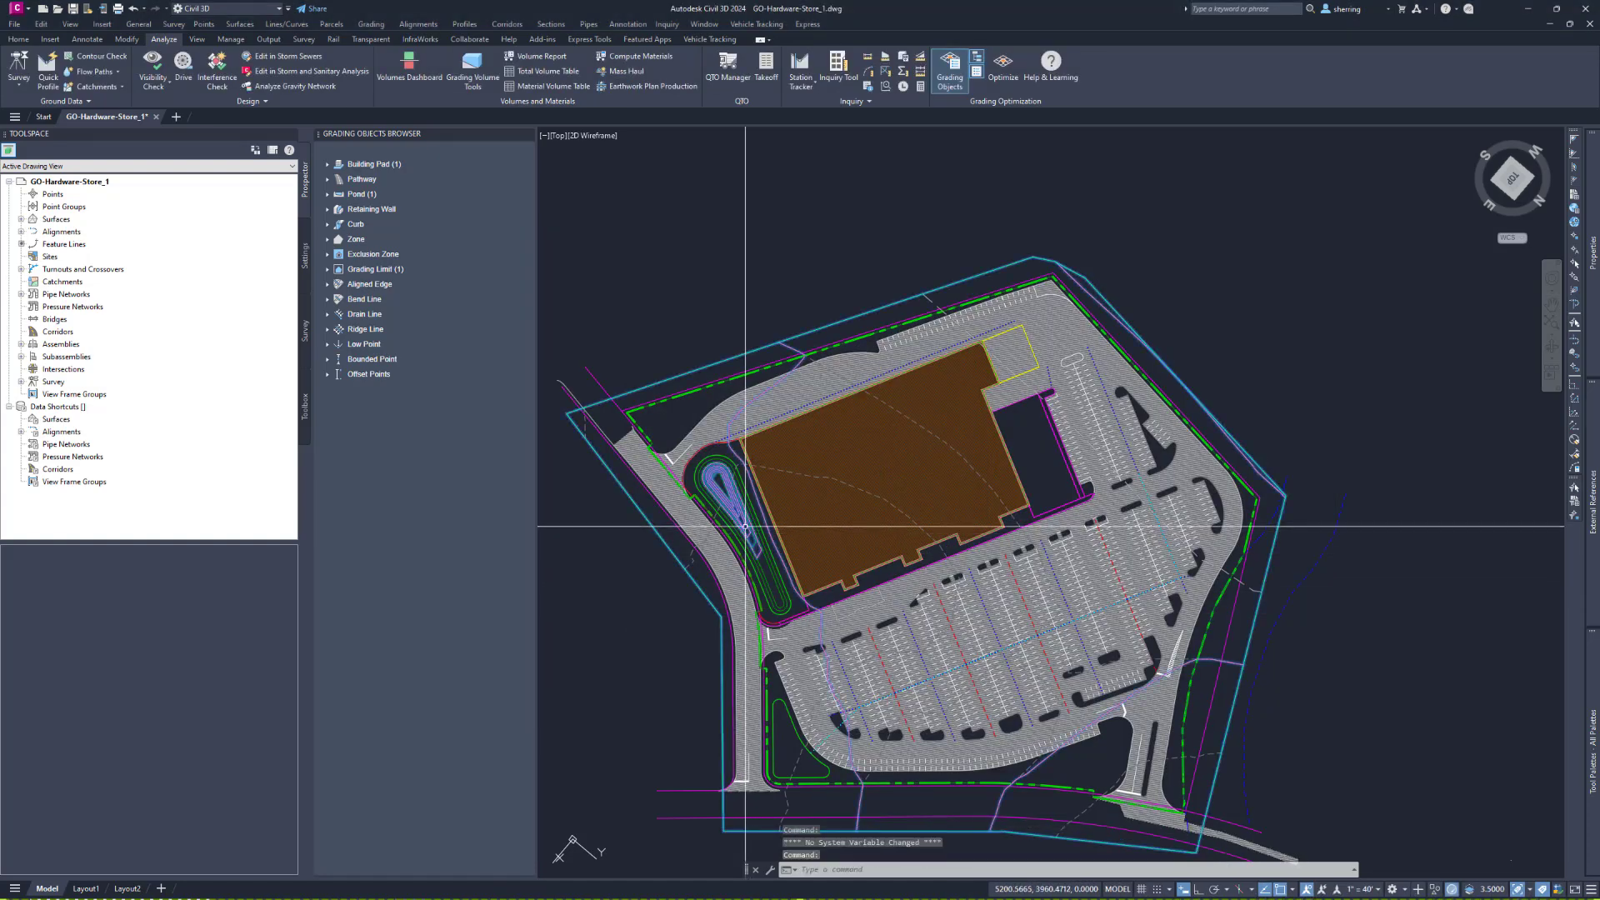
{"action": "left_click", "coordinate": [680, 578]}
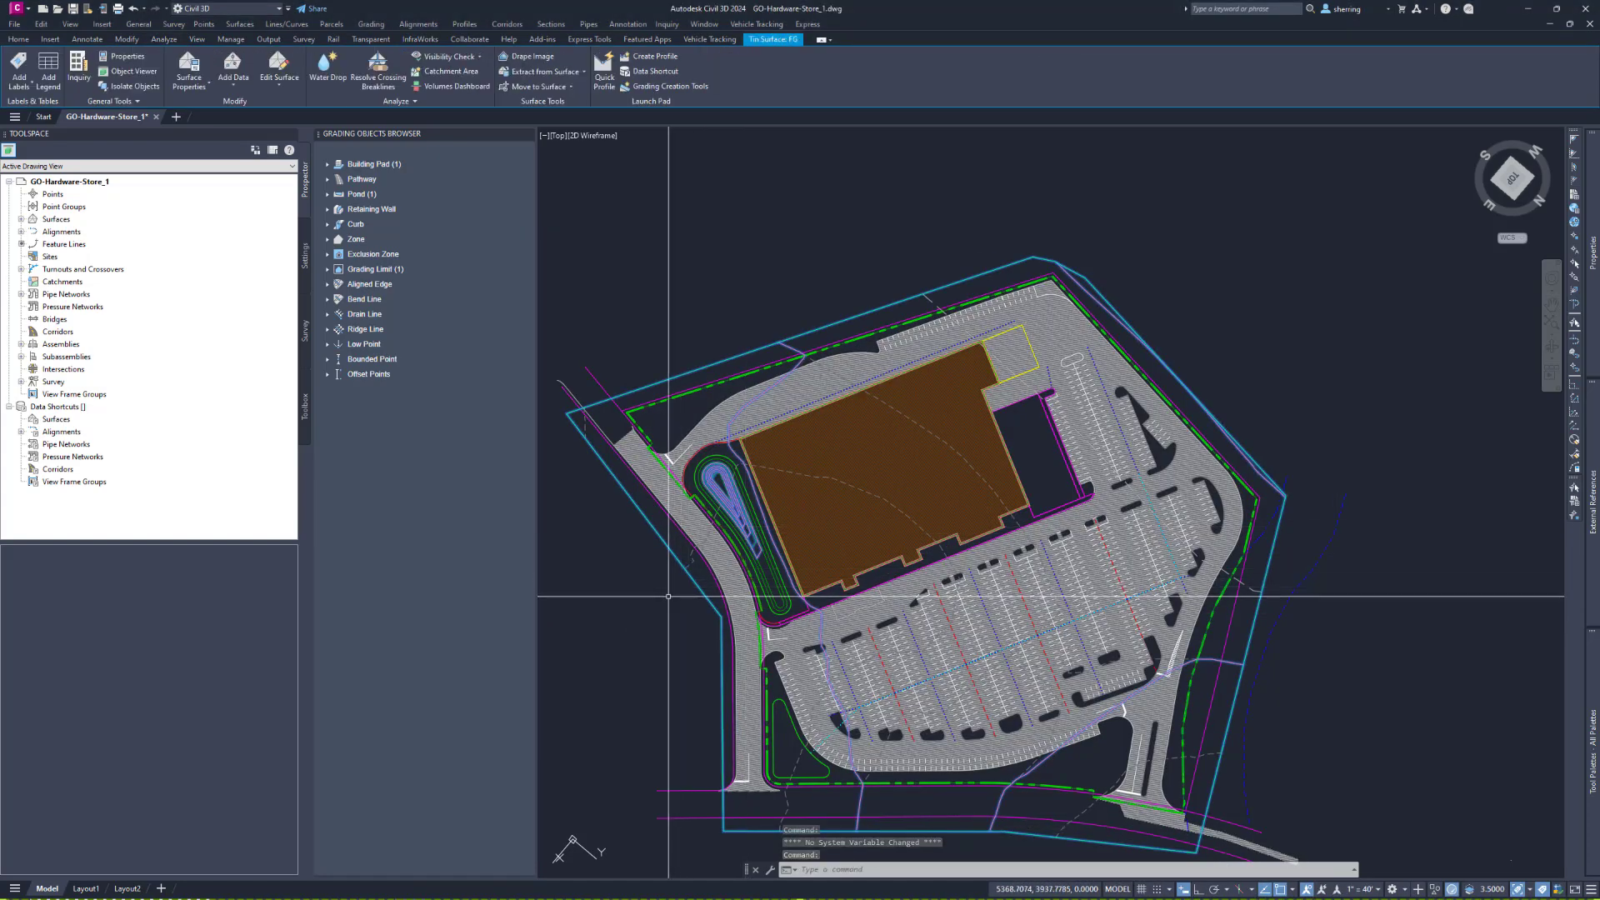